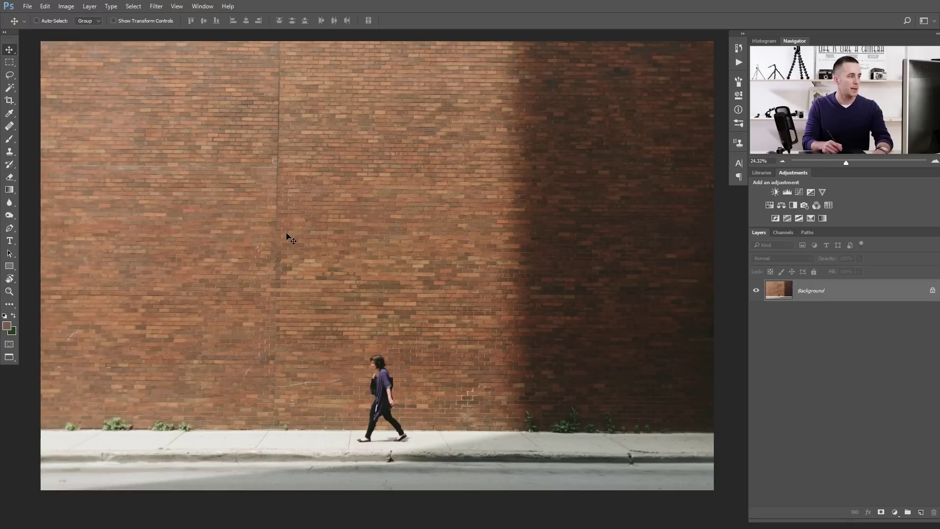
- Add the text "Grass" on the brick wall and set its colour to white (ffffff)
key(t)
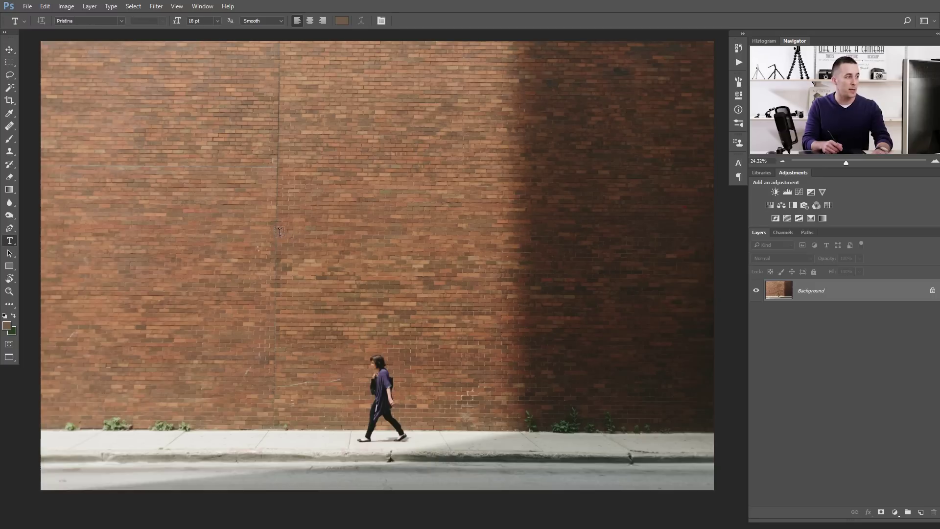
click(233, 212)
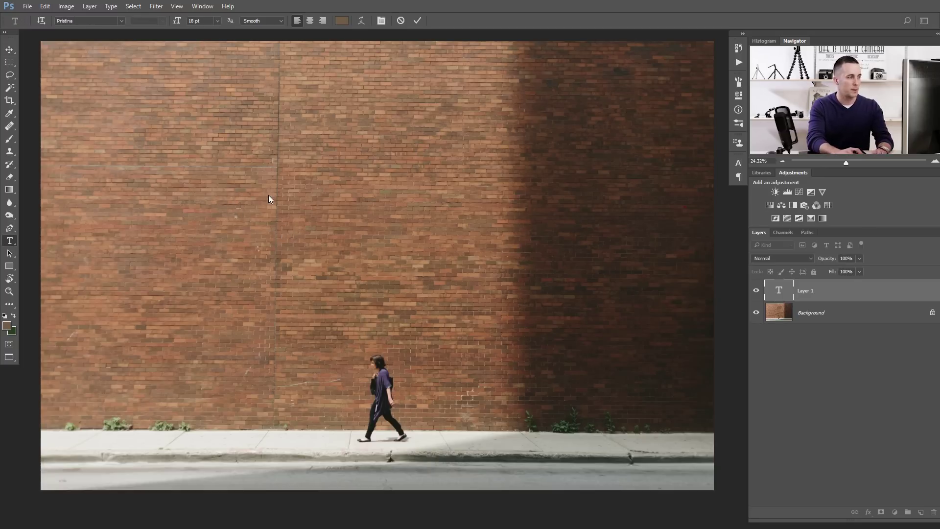
key(ctrl+v)
click(341, 21)
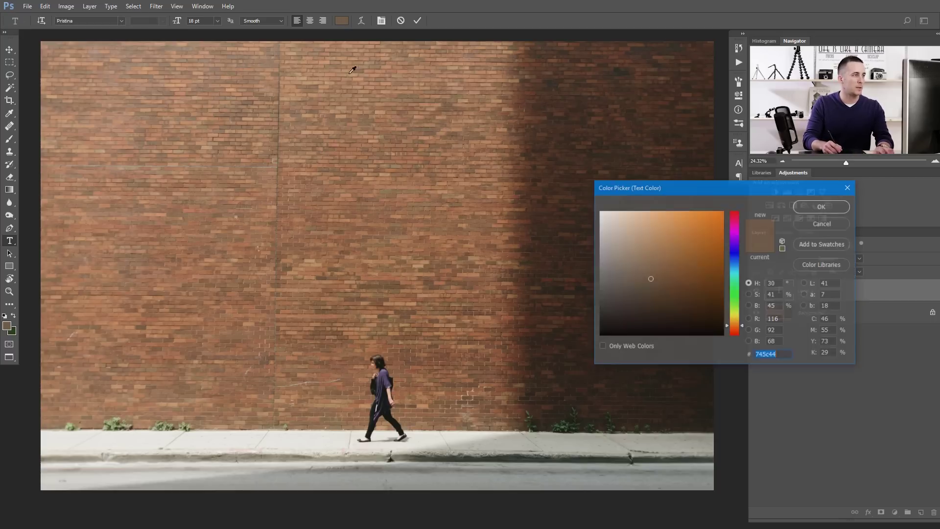
text(ffffff)
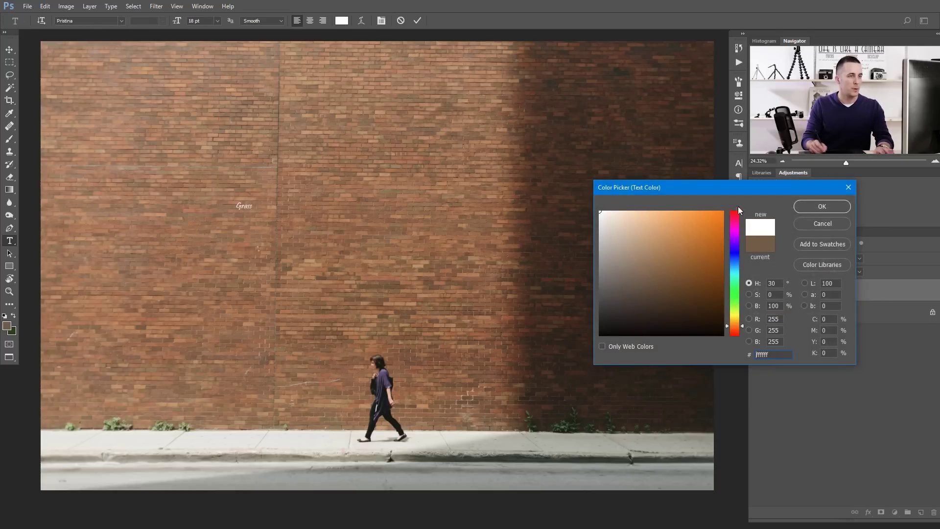
click(818, 206)
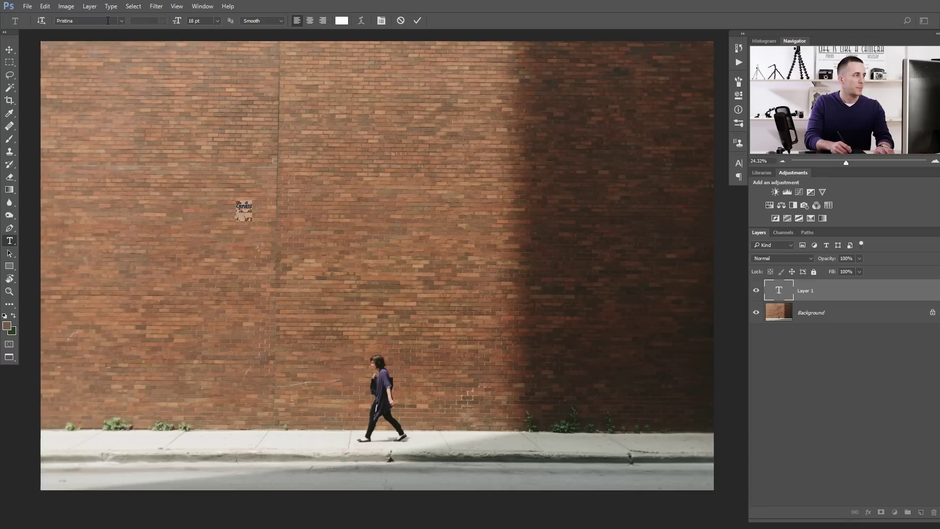
- Set the Grass text's font to Arial Rounded MT Bold and commit the text
click(105, 21)
click(102, 101)
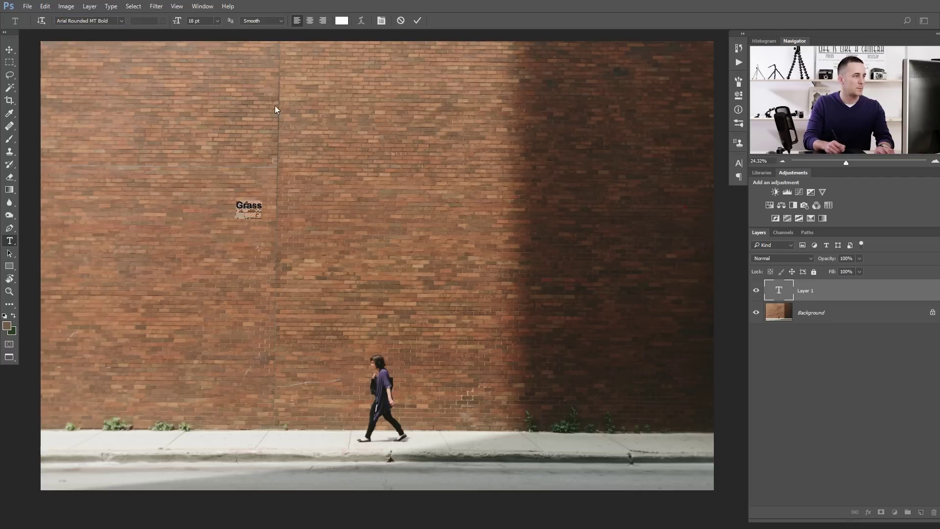
click(417, 20)
- Scale the Grass text up to a large headline and place it on the wall above the walking woman
key(ctrl+t)
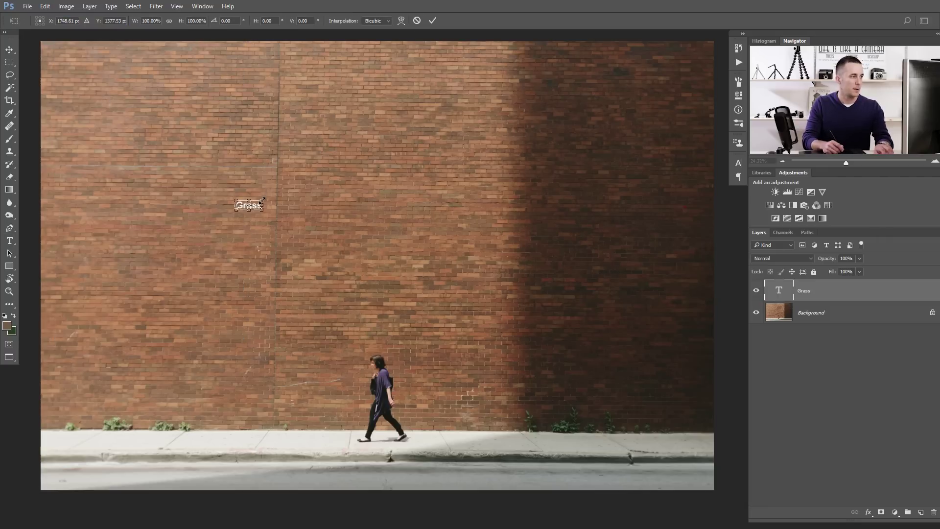
drag(263, 201, 426, 231)
drag(471, 174, 519, 110)
key(Return)
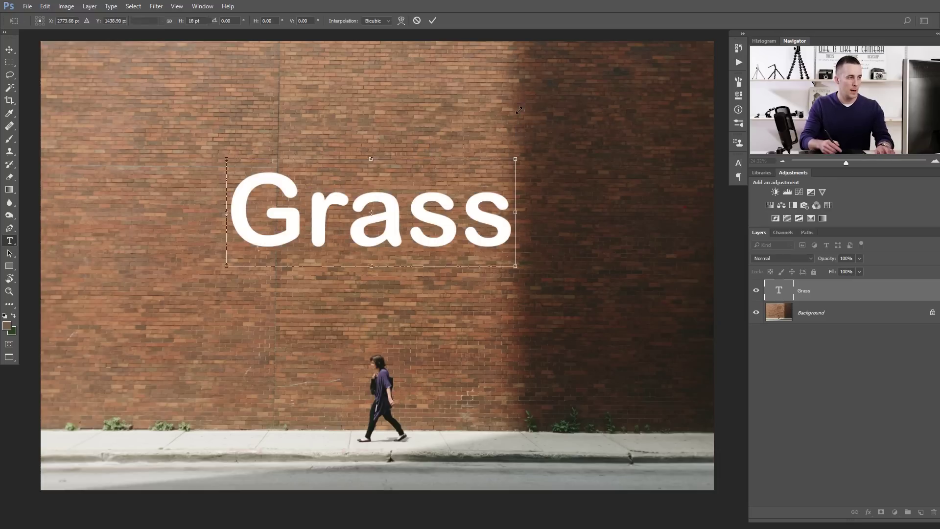
key(v)
drag(369, 245, 383, 246)
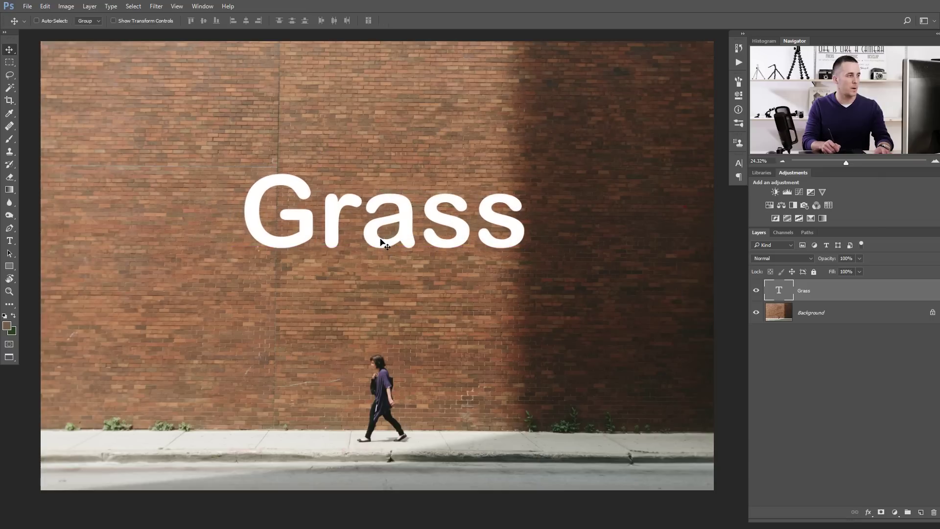
- Try other fonts on the Grass text and set it to Pristina
key(t)
click(112, 22)
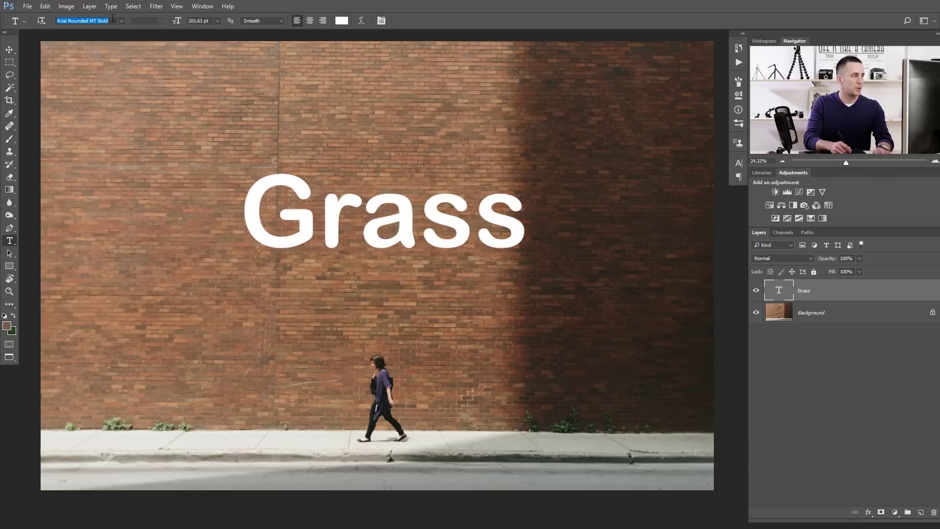
text(Book)
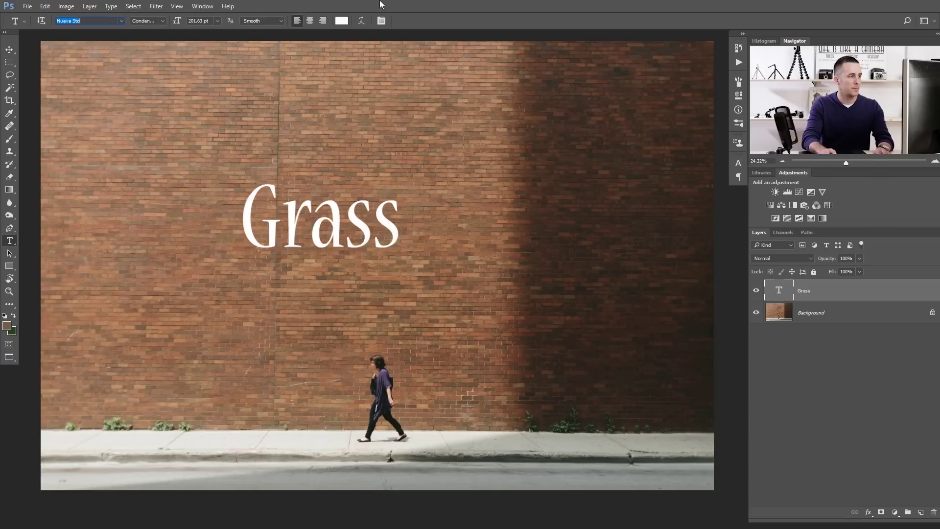
text(Pristina)
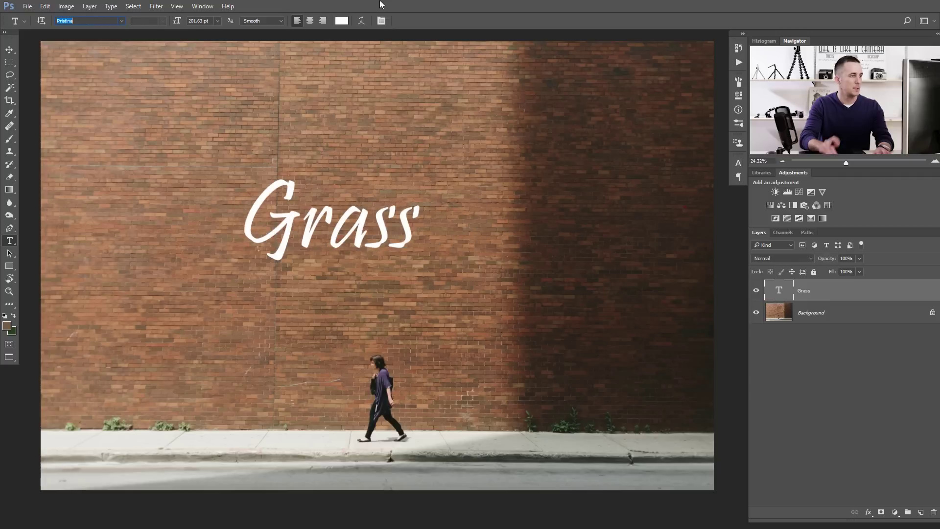
- Enlarge the Grass text with Free Transform to span the wall's middle, shifting it slightly down above the woman
click(10, 49)
key(ctrl+t)
drag(421, 168, 508, 141)
drag(442, 235, 437, 255)
drag(499, 313, 513, 322)
key(Return)
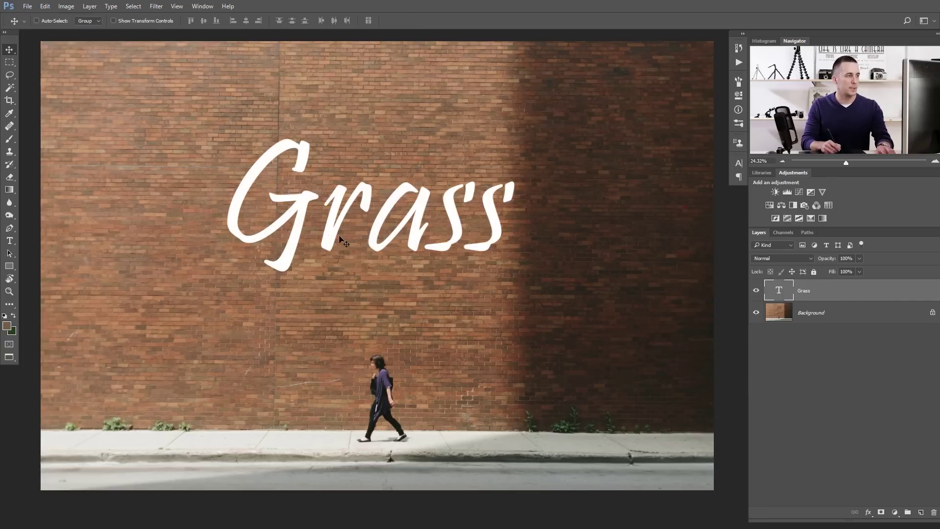
drag(397, 242, 404, 261)
key(ctrl+t)
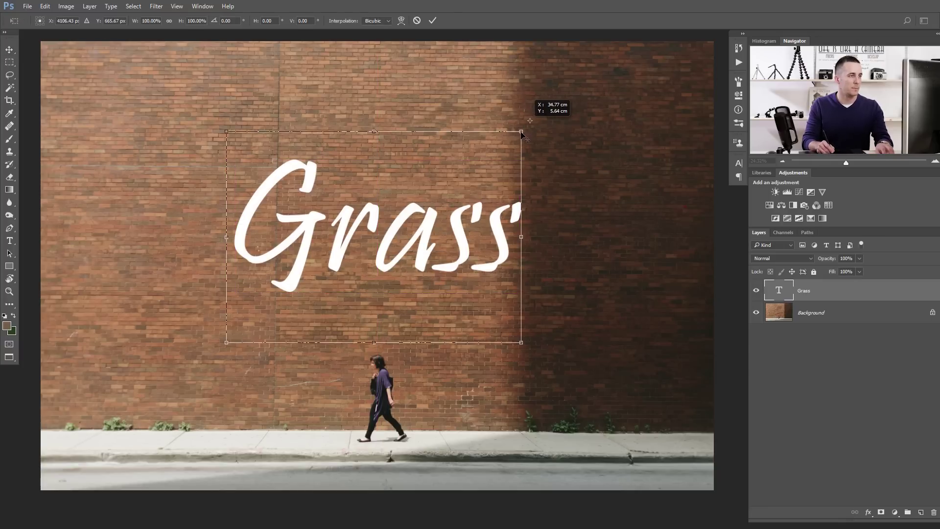
drag(522, 132, 540, 115)
key(Return)
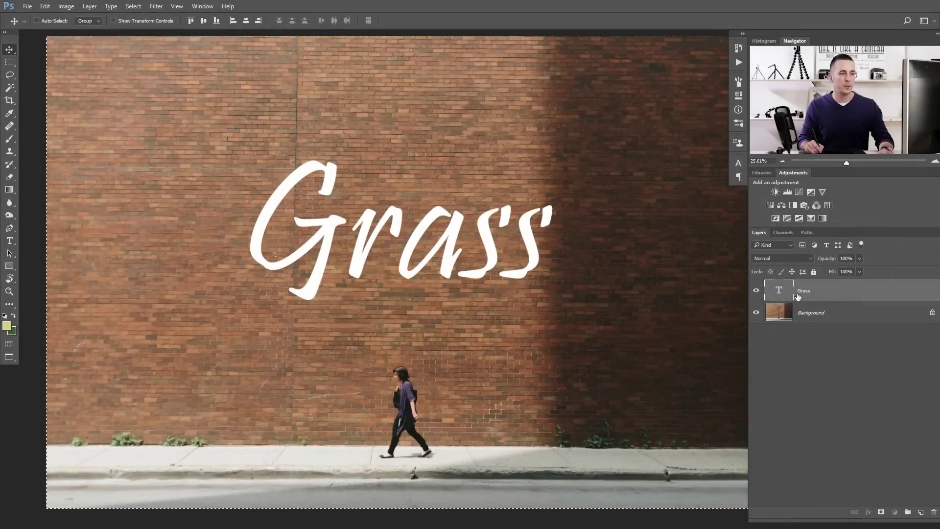
- Create a work path from the Grass text layer
right_click(829, 294)
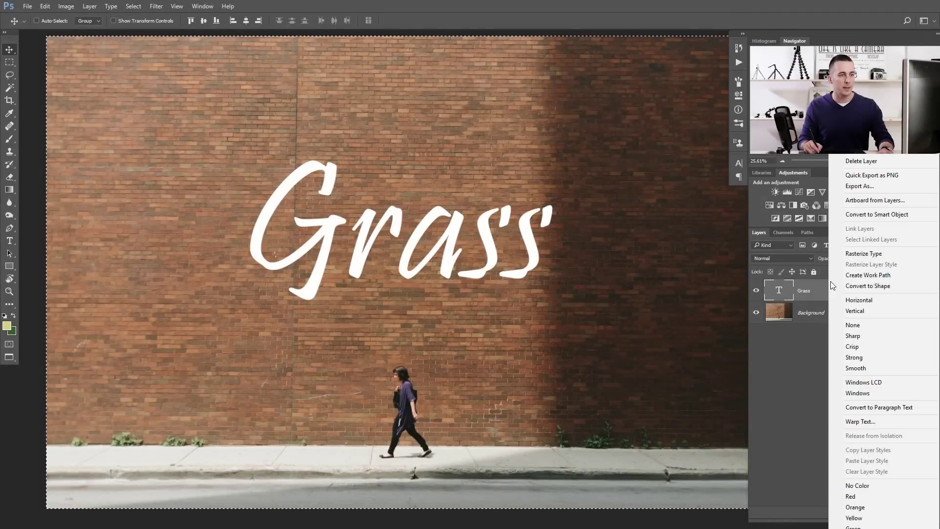
click(872, 275)
drag(355, 217, 400, 228)
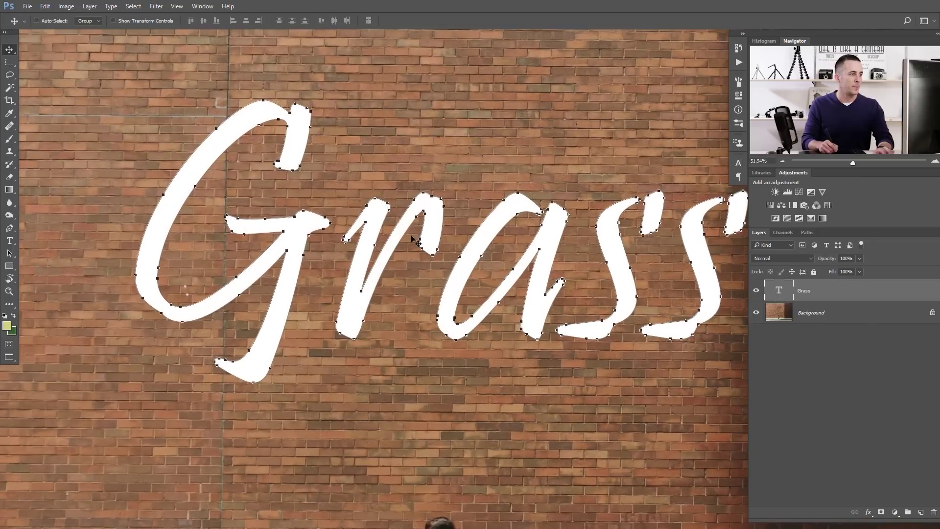
- Hide the Background and Grass text layers to examine the work path on its own
click(753, 314)
click(756, 291)
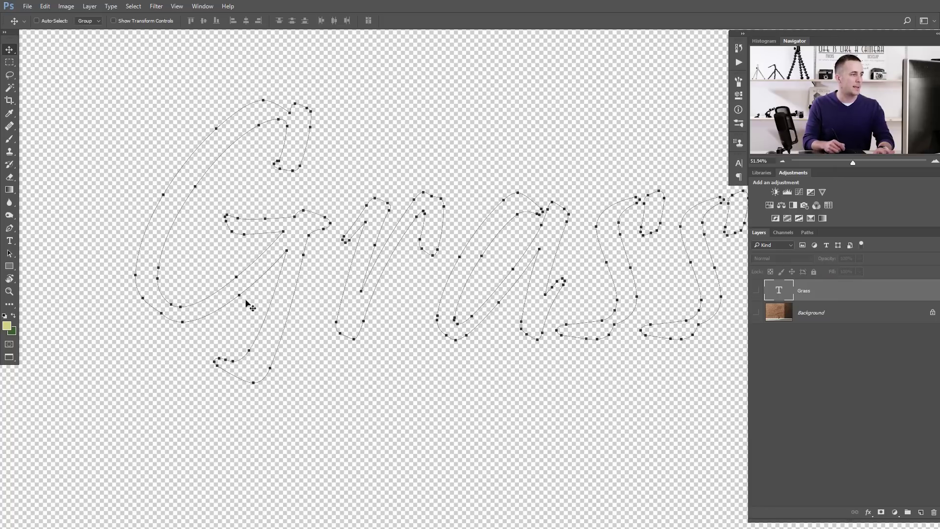
drag(525, 257, 444, 248)
scroll(460, 248, down, 3)
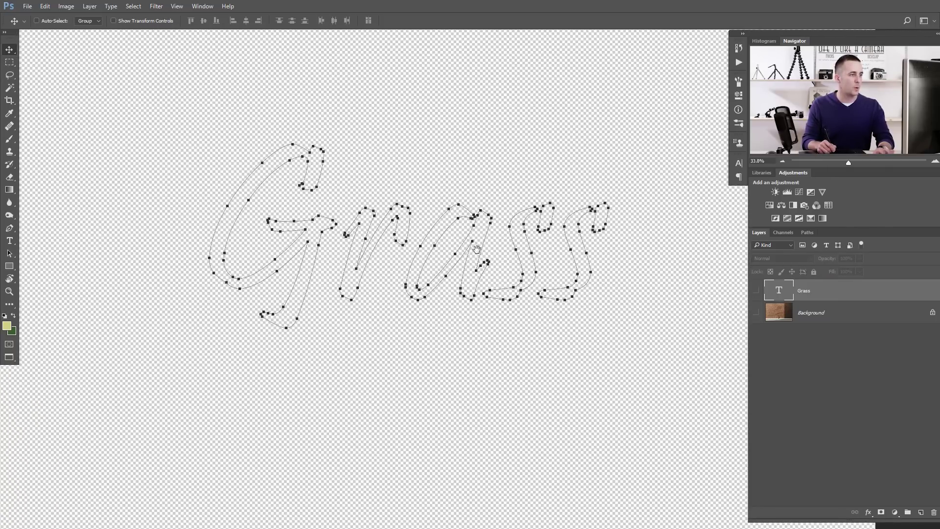
- Make the Background layer visible again, leaving the text layer hidden
click(9, 228)
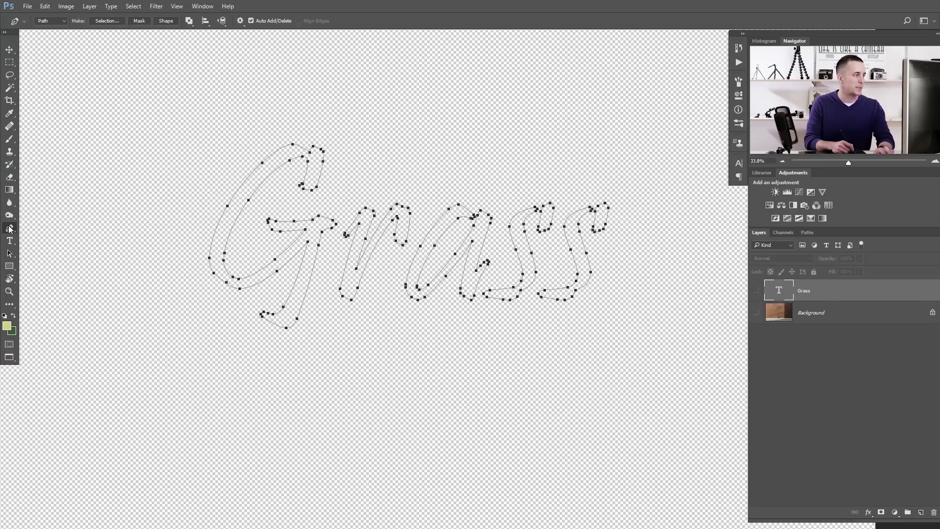
key(v)
click(756, 312)
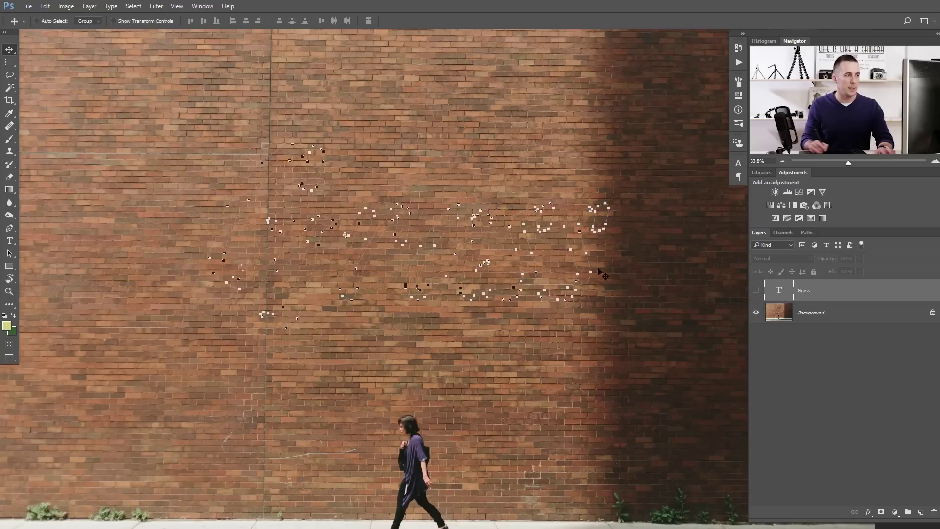
- Add a new empty layer above the text layer and name it "Grass"
scroll(325, 230, up, 3)
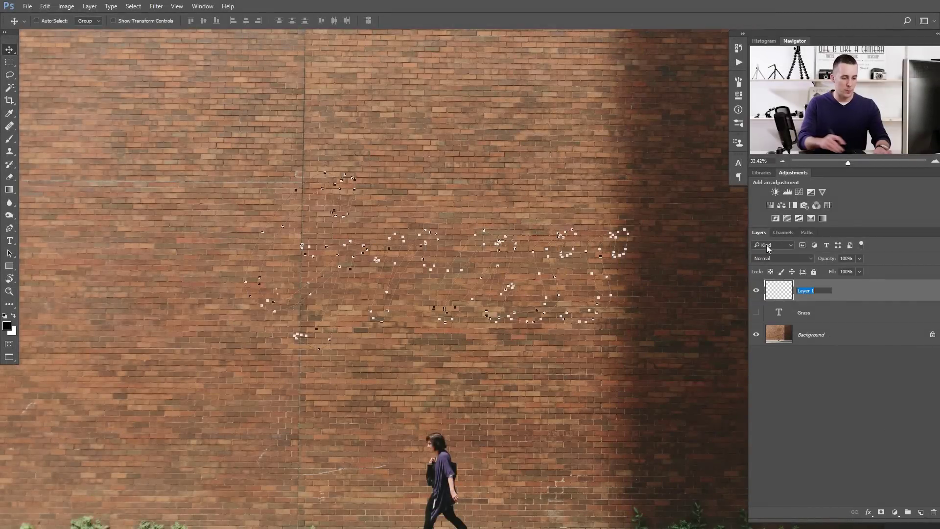
text(Grass)
key(Return)
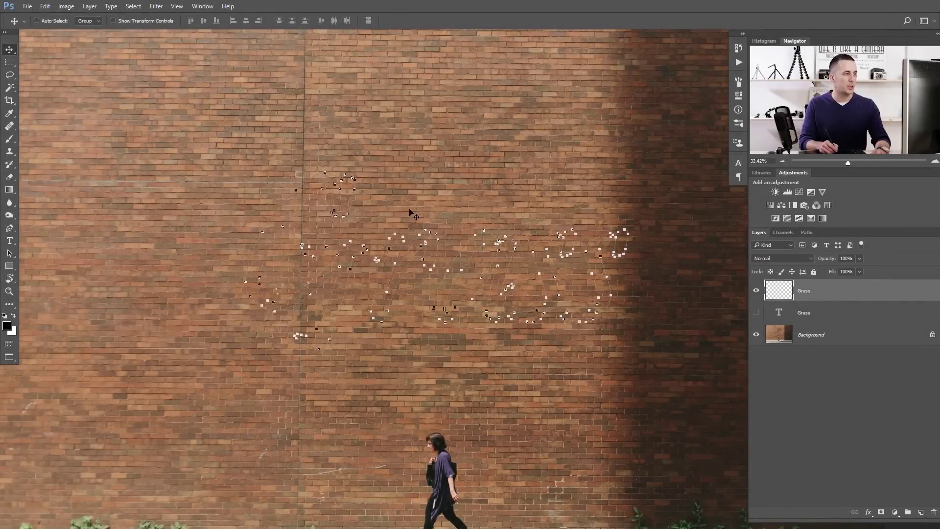
- Choose the 112 px grass brush tip at 100% opacity, with the empty Grass layer as the painting target
key(b)
key(0)
right_click(452, 204)
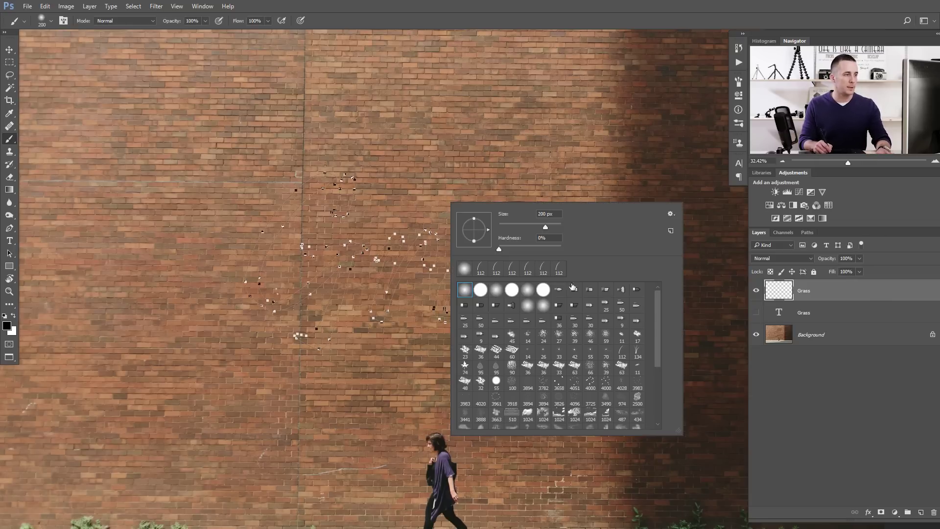
scroll(646, 309, down, 1)
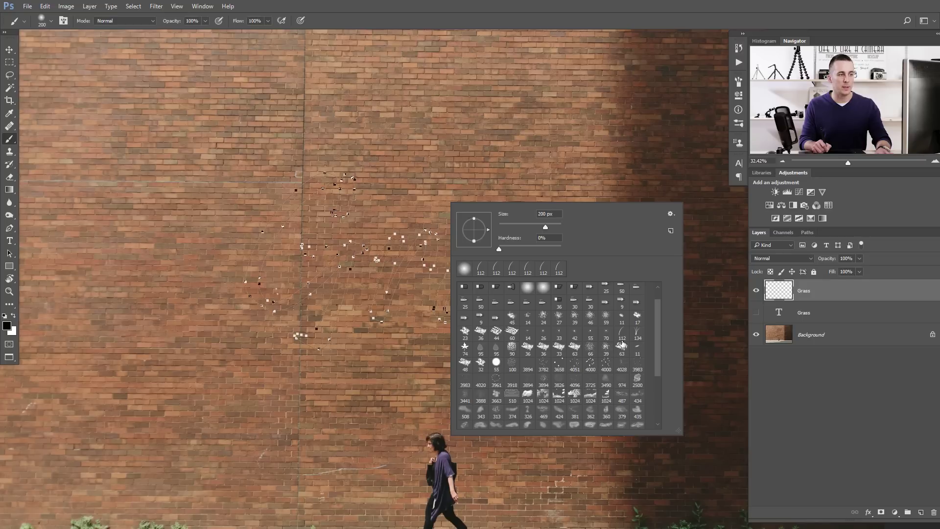
click(622, 336)
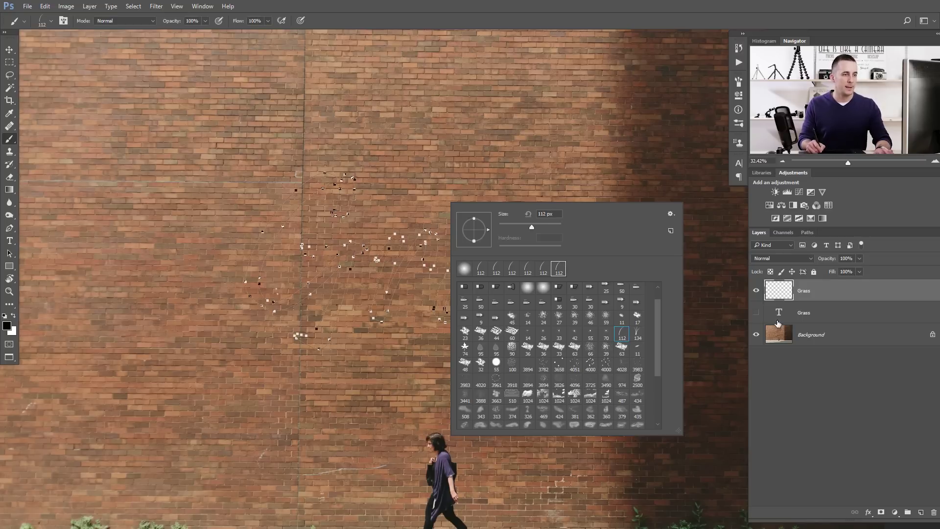
click(758, 359)
scroll(427, 270, up, 4)
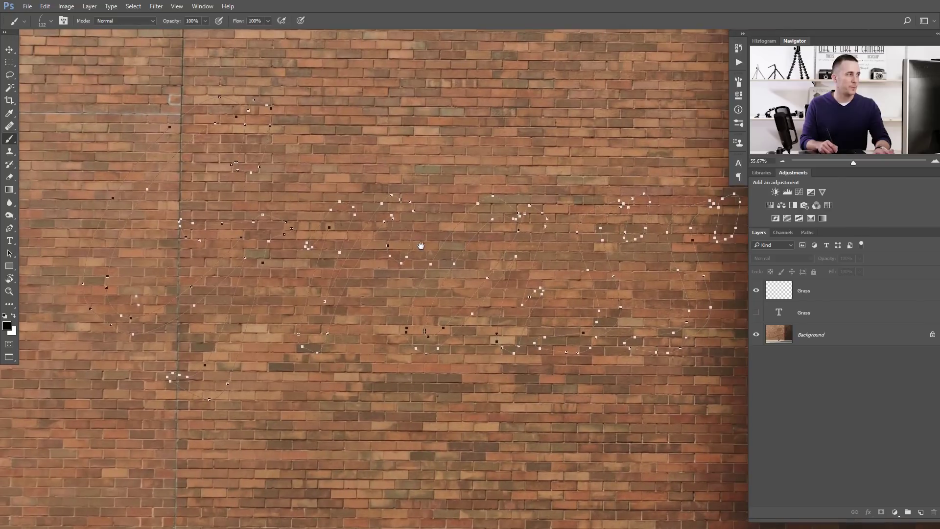
click(794, 285)
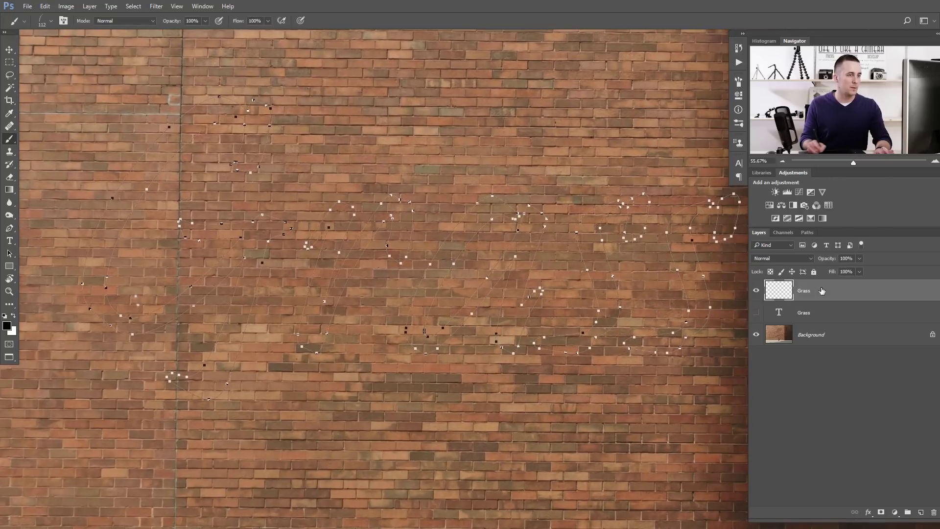
- Try the grass brush with some freehand strokes over the wall and clear them from the Grass layer
mouse_move(350, 166)
mouse_down()
mouse_move(328, 245)
mouse_move(406, 191)
mouse_move(313, 231)
mouse_move(411, 195)
mouse_move(324, 243)
mouse_move(338, 162)
mouse_move(392, 230)
mouse_move(504, 196)
mouse_move(529, 206)
mouse_up()
scroll(430, 214, up, 3)
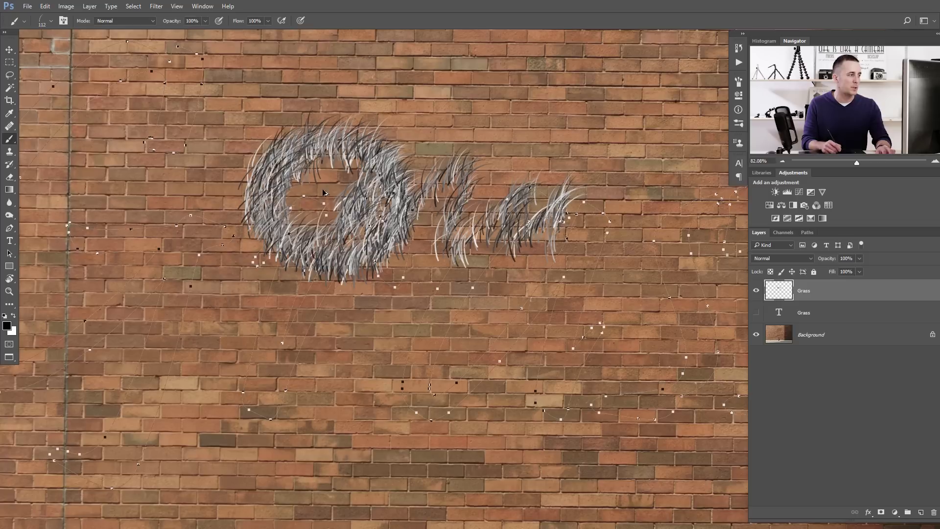
key(ctrl+a)
key(Delete)
key(ctrl+d)
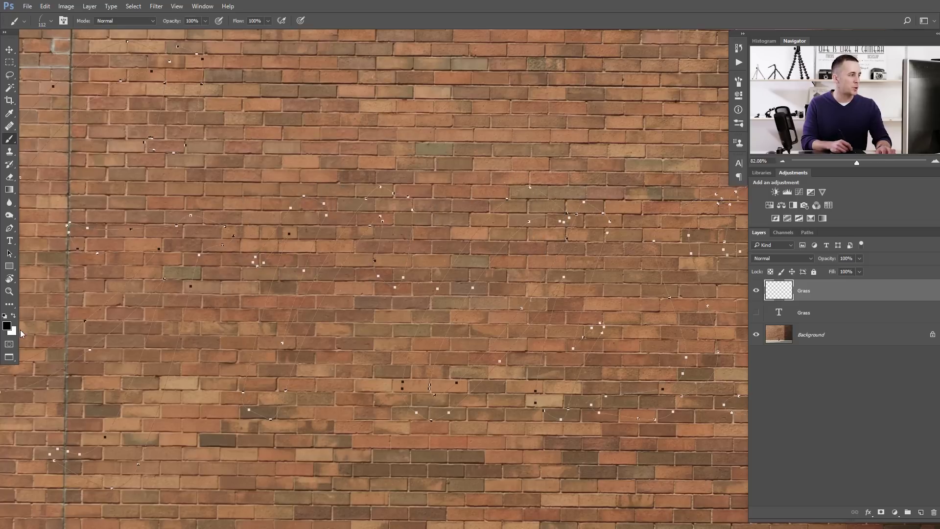
- Set the background colour to dark green (3a5816)
click(13, 332)
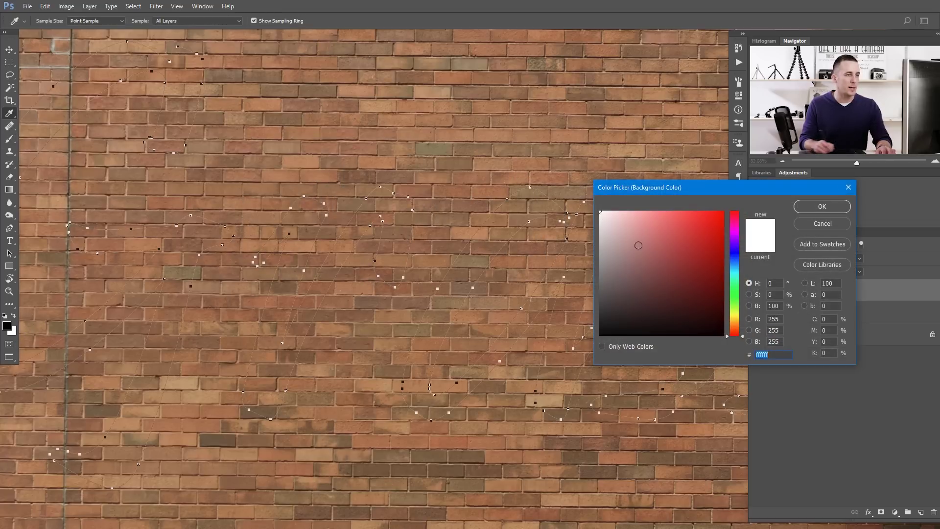
click(737, 305)
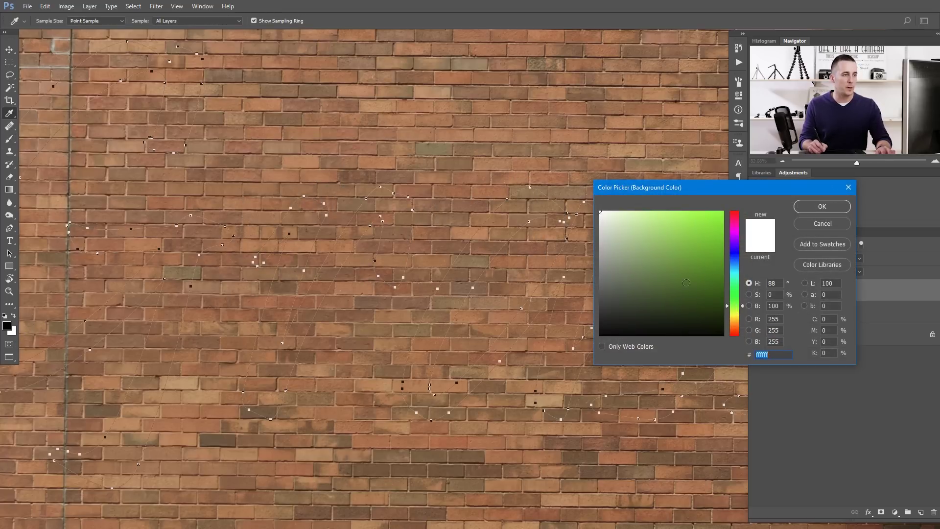
click(692, 291)
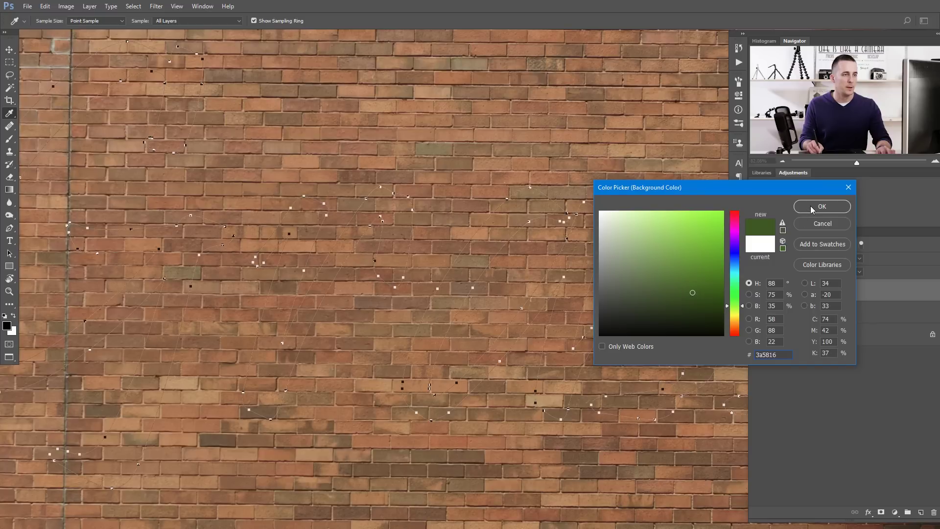
click(812, 209)
key(b)
- Set the foreground colour to light yellow (e6e166) and test the grass brush on the wall, undoing the trial stroke
click(7, 325)
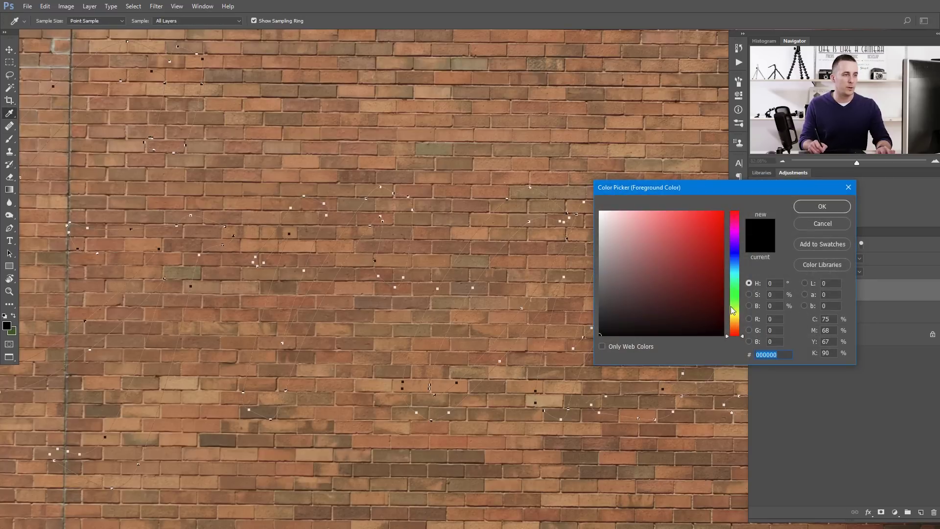
click(738, 320)
drag(681, 245, 669, 224)
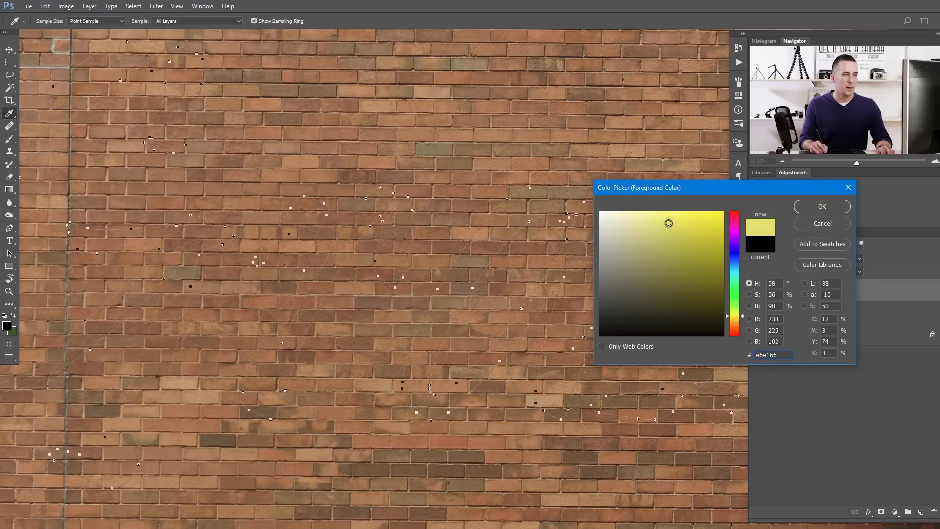
click(822, 206)
mouse_move(333, 188)
mouse_down()
mouse_move(454, 282)
mouse_move(372, 178)
mouse_move(387, 292)
mouse_move(409, 311)
mouse_move(432, 301)
mouse_move(368, 293)
mouse_move(346, 247)
mouse_move(355, 232)
mouse_move(429, 261)
mouse_move(494, 245)
mouse_up()
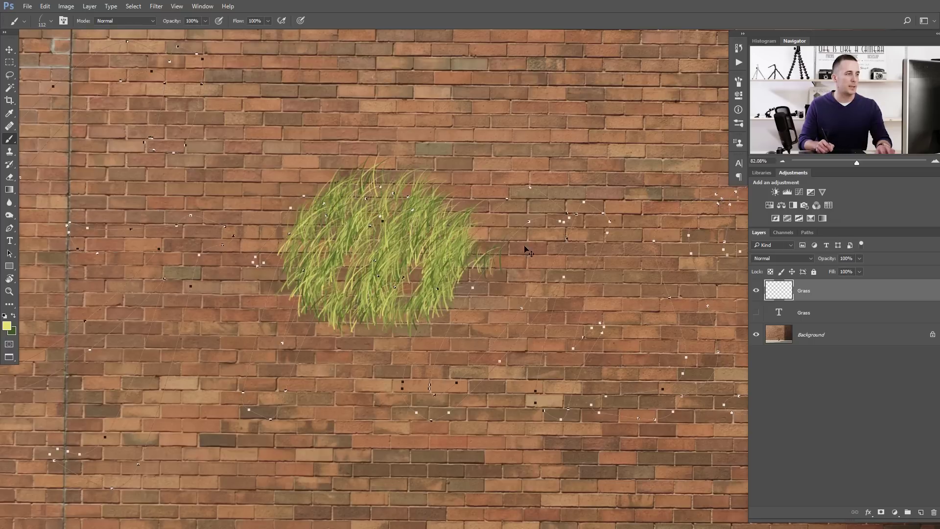
key(ctrl+z)
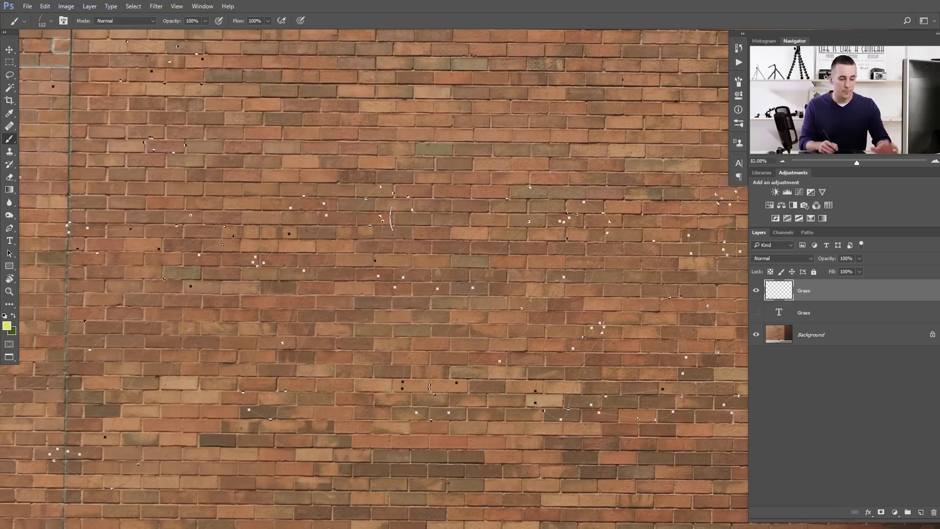
- Set the grass brush's angle jitter to 100% in its Shape Dynamics settings
key(F5)
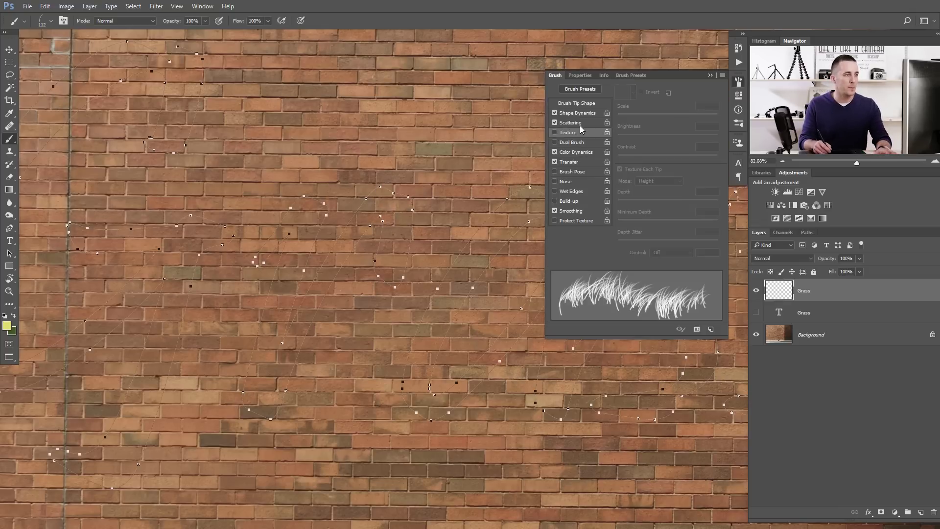
click(578, 104)
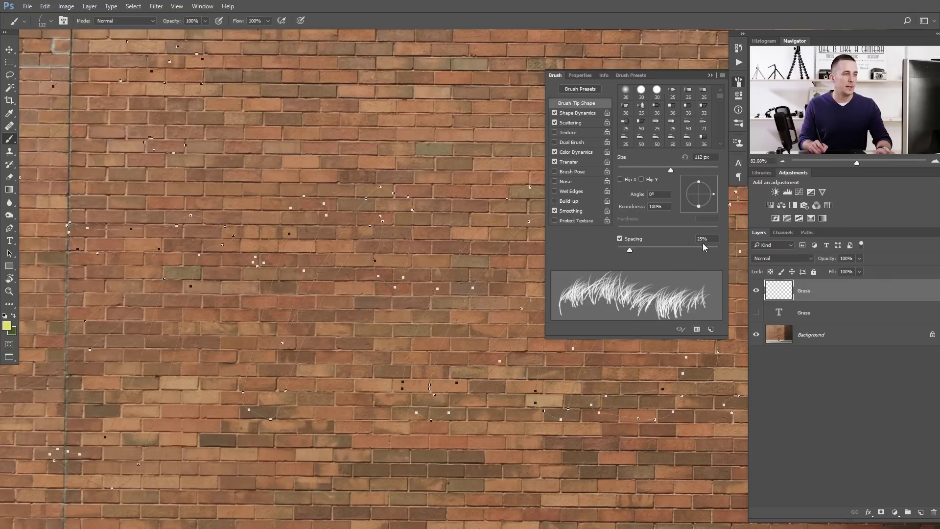
click(571, 114)
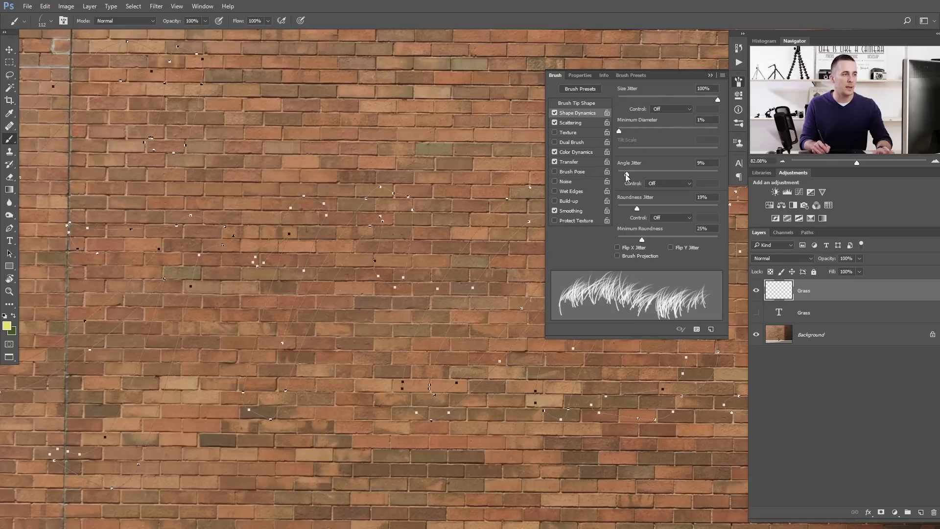
drag(627, 175, 630, 172)
mouse_move(674, 174)
mouse_down()
mouse_move(718, 177)
mouse_move(641, 175)
mouse_move(721, 176)
mouse_move(628, 174)
mouse_move(733, 172)
mouse_up()
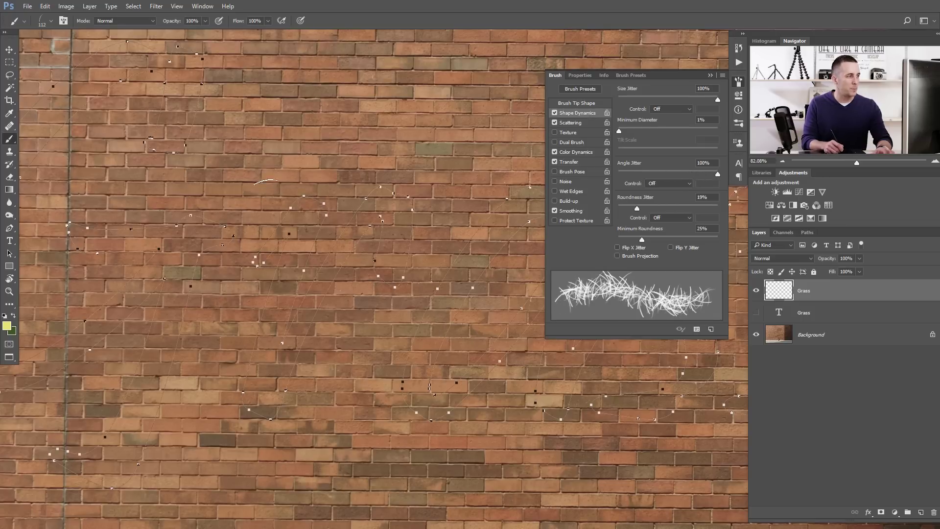
- Try the fully angle-jittered grass brush with freehand strokes over the wall and undo them
mouse_move(267, 167)
mouse_down()
mouse_move(247, 181)
mouse_move(242, 235)
mouse_move(308, 279)
mouse_move(360, 169)
mouse_up()
mouse_move(319, 147)
mouse_down()
mouse_move(245, 245)
mouse_move(342, 186)
mouse_move(294, 235)
mouse_move(336, 204)
mouse_up()
key(ctrl+z)
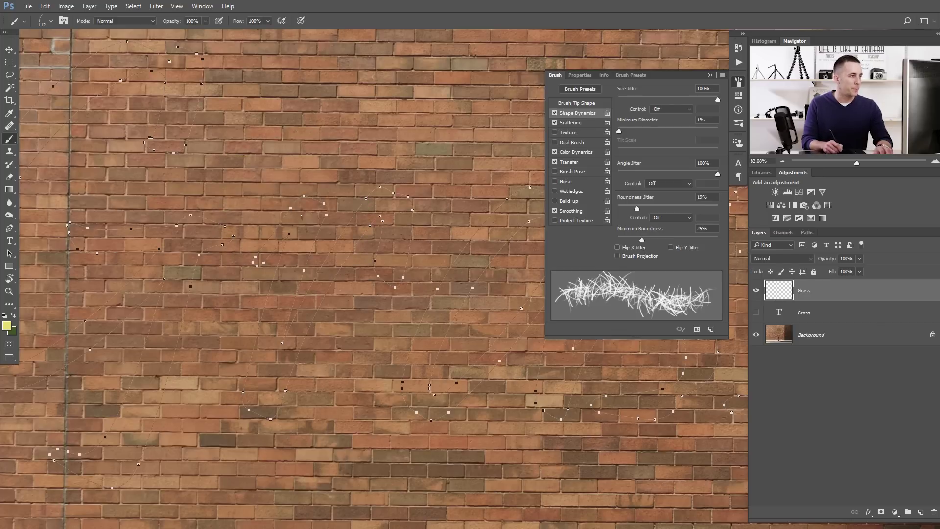
mouse_move(258, 251)
mouse_down()
mouse_move(306, 189)
mouse_move(318, 245)
mouse_move(284, 352)
mouse_move(362, 218)
mouse_move(416, 216)
mouse_move(387, 284)
mouse_move(338, 255)
mouse_move(289, 387)
mouse_move(250, 372)
mouse_move(274, 264)
mouse_move(250, 223)
mouse_up()
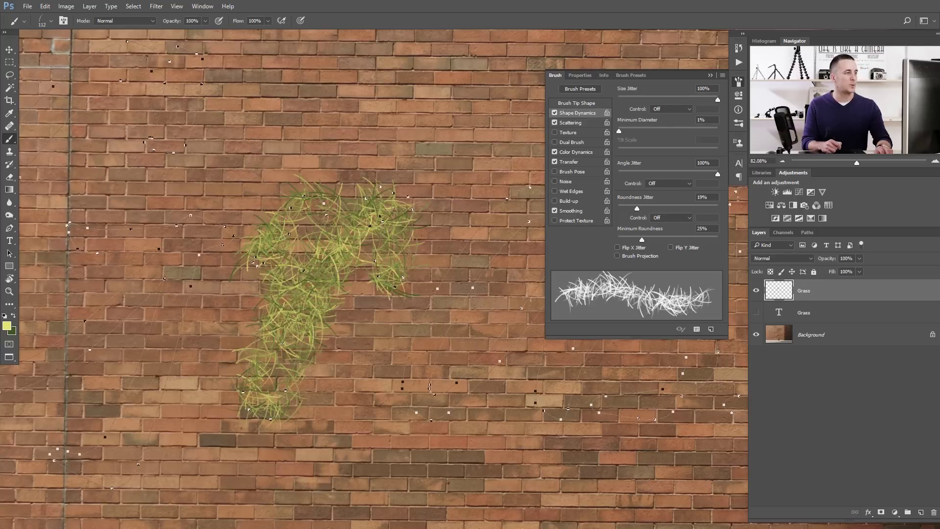
key(ctrl+z)
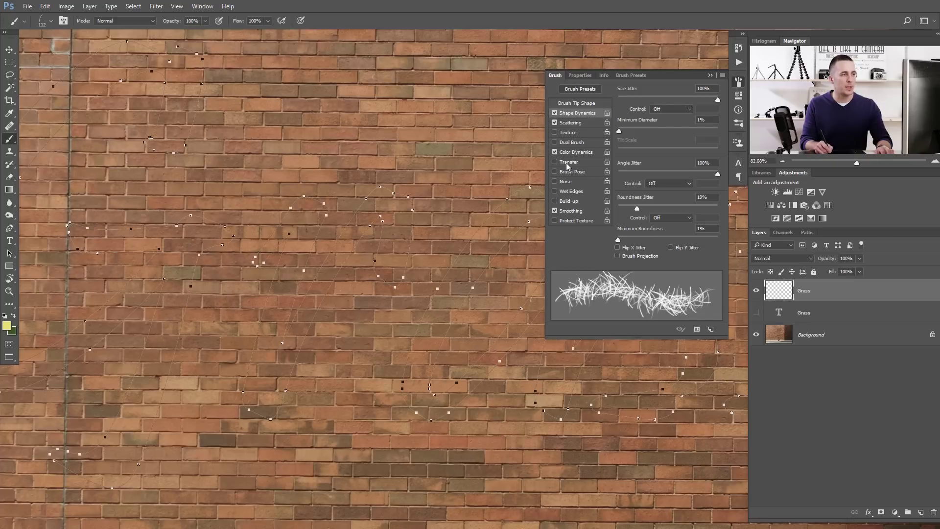
- Set the brush's Color Dynamics brightness jitter to 16% and test it with a looped stroke, undoing the stroke
click(575, 153)
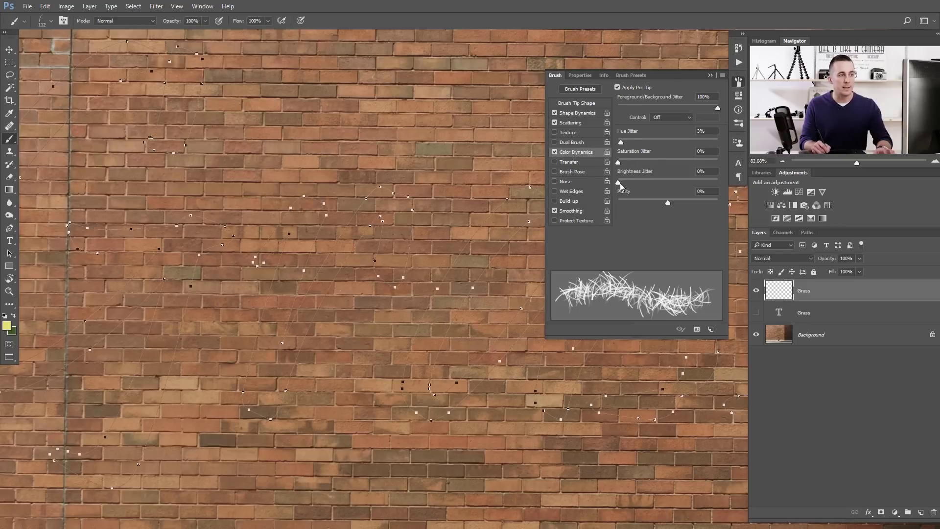
drag(624, 185, 635, 182)
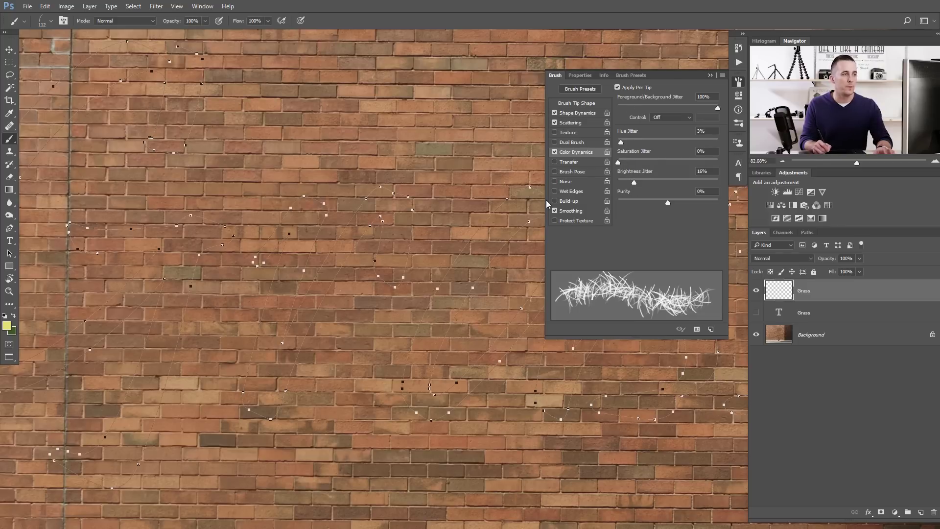
mouse_move(353, 186)
mouse_down()
mouse_move(328, 283)
mouse_move(392, 274)
mouse_move(400, 219)
mouse_move(363, 182)
mouse_move(319, 211)
mouse_move(328, 284)
mouse_move(399, 216)
mouse_up()
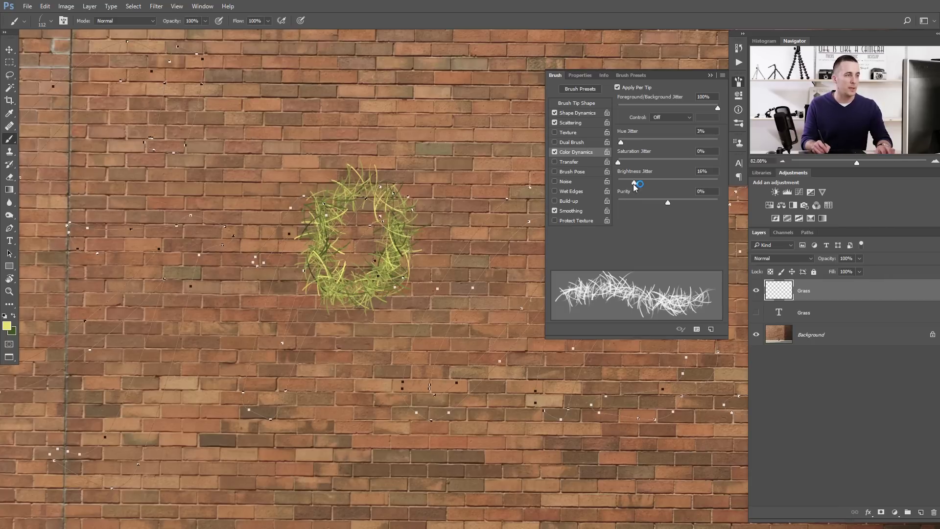
key(ctrl+z)
- Try a brightness jitter of 100% with freehand grass strokes on the wall and undo them
drag(634, 183, 655, 183)
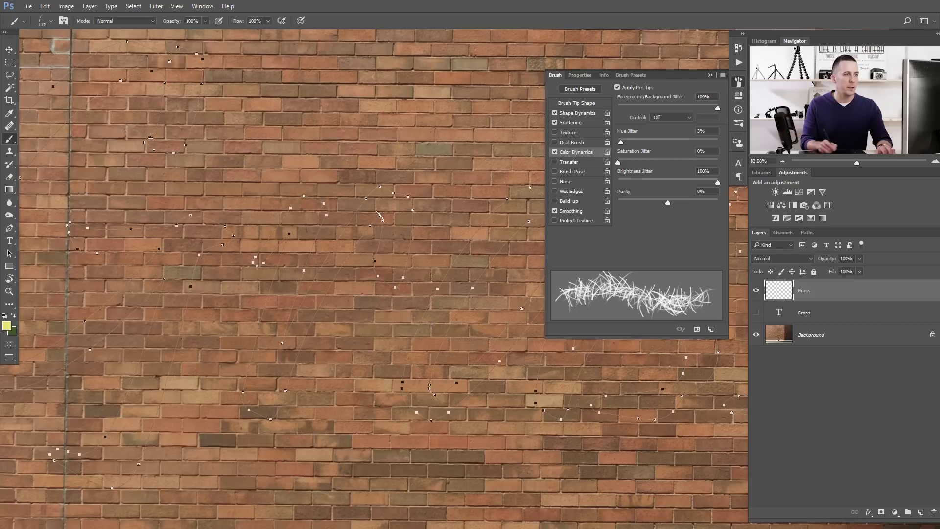
mouse_move(331, 186)
mouse_down()
mouse_move(296, 230)
mouse_move(325, 289)
mouse_move(406, 196)
mouse_move(284, 219)
mouse_move(387, 284)
mouse_move(289, 191)
mouse_move(399, 205)
mouse_move(382, 223)
mouse_up()
drag(366, 185, 338, 240)
key(ctrl+z)
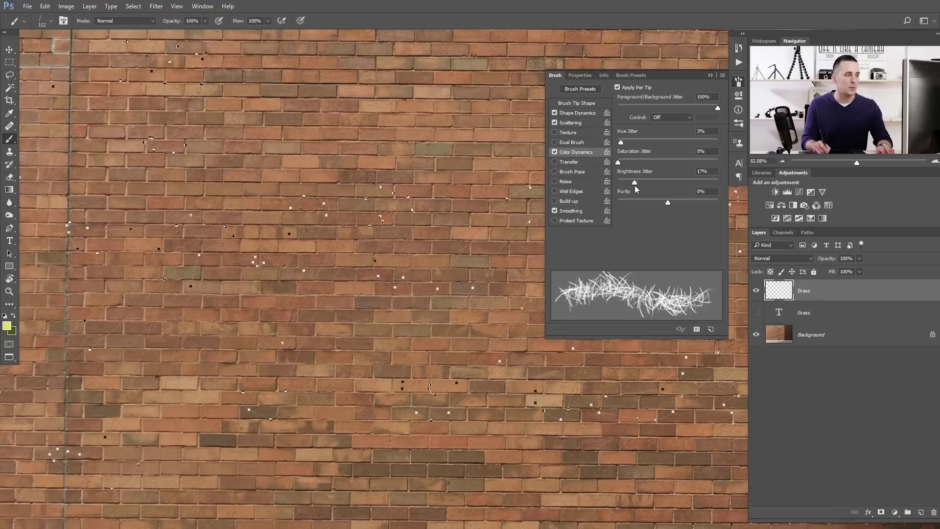
- Return the brightness jitter to 16% and check it with a circular grass stroke, undoing the stroke
drag(633, 183, 635, 183)
mouse_move(338, 161)
mouse_down()
mouse_move(315, 298)
mouse_move(318, 159)
mouse_up()
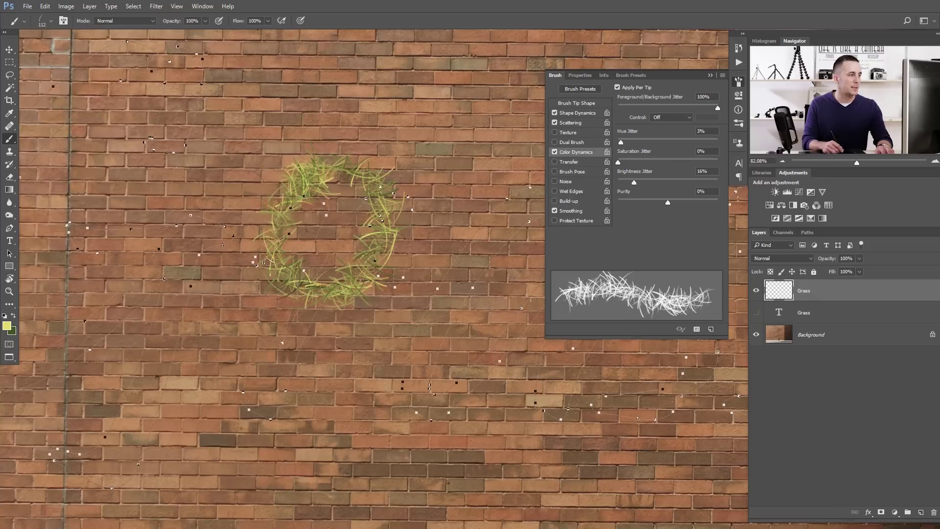
key(ctrl+z)
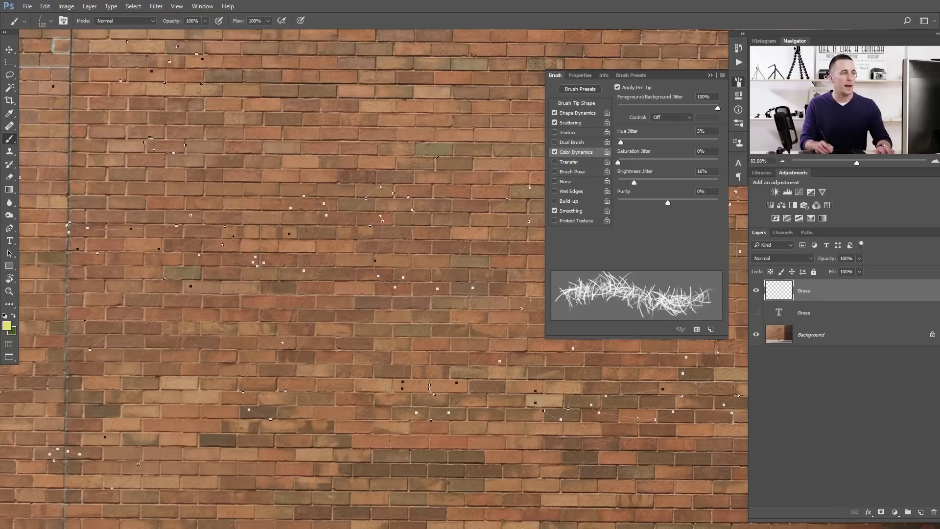
- Paint several overlapping grass loops at close range to judge the blades, and clear them from the Grass layer
scroll(278, 184, up, 3)
mouse_move(304, 156)
mouse_down()
mouse_move(274, 206)
mouse_move(289, 318)
mouse_up()
mouse_move(342, 296)
mouse_down()
mouse_move(406, 161)
mouse_move(225, 196)
mouse_move(412, 275)
mouse_move(245, 137)
mouse_up()
mouse_move(230, 221)
mouse_down()
mouse_move(421, 221)
mouse_move(299, 133)
mouse_up()
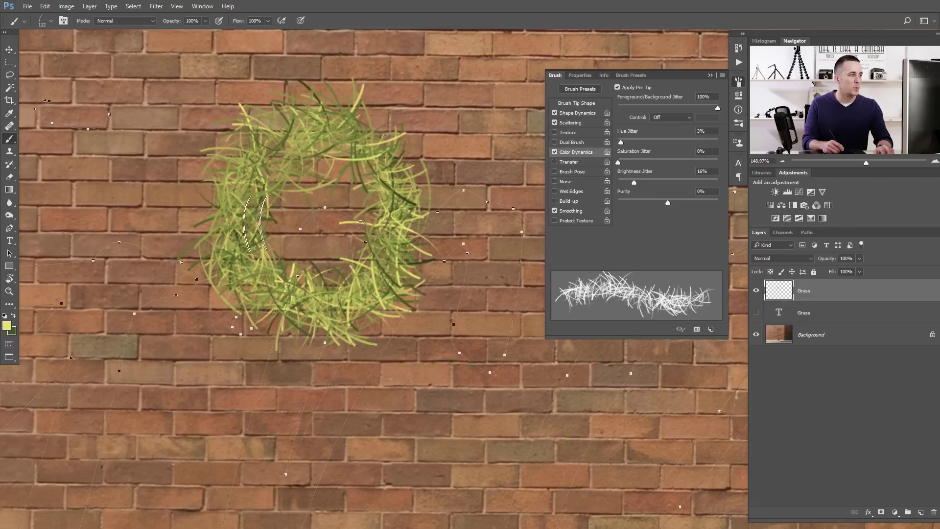
key(ctrl+a)
key(Delete)
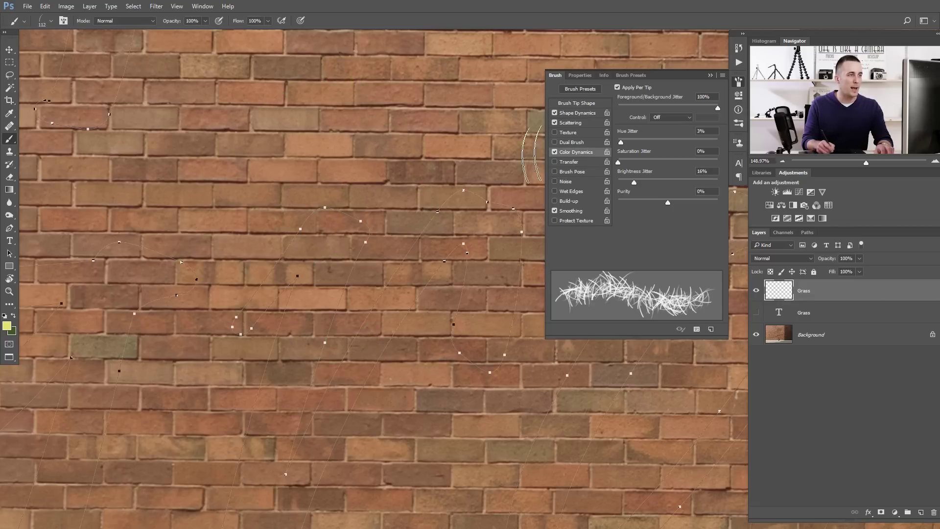
- Enable the brush's Texture option and compare texture patterns, settling on the fine plain grey one
click(555, 133)
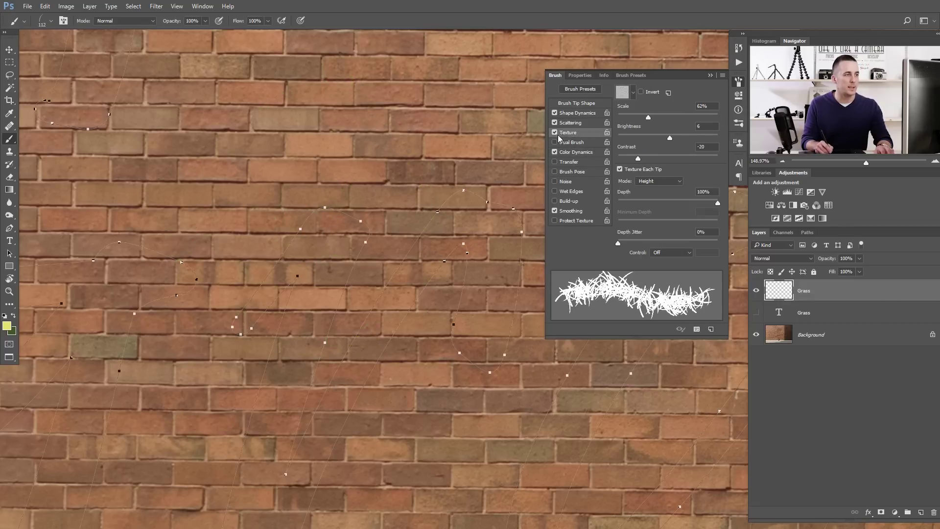
click(633, 93)
click(607, 155)
click(593, 138)
click(577, 123)
click(640, 139)
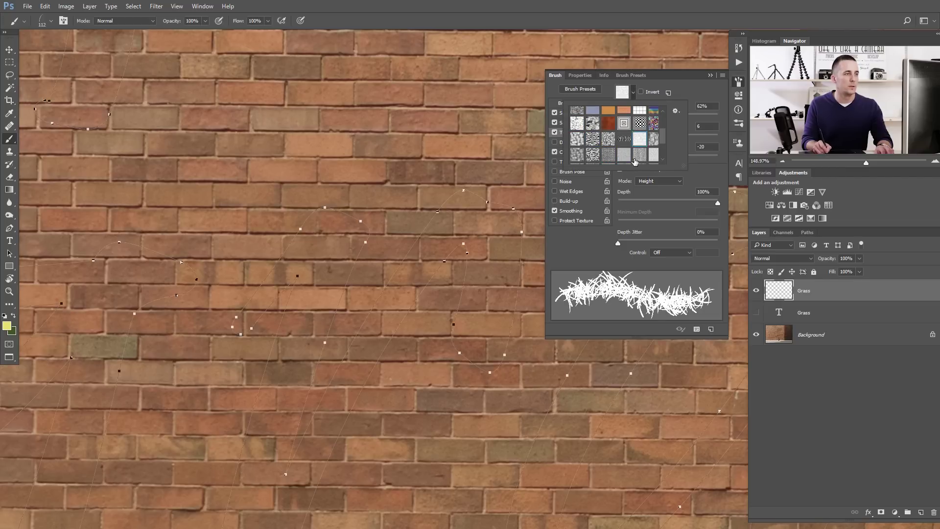
click(624, 155)
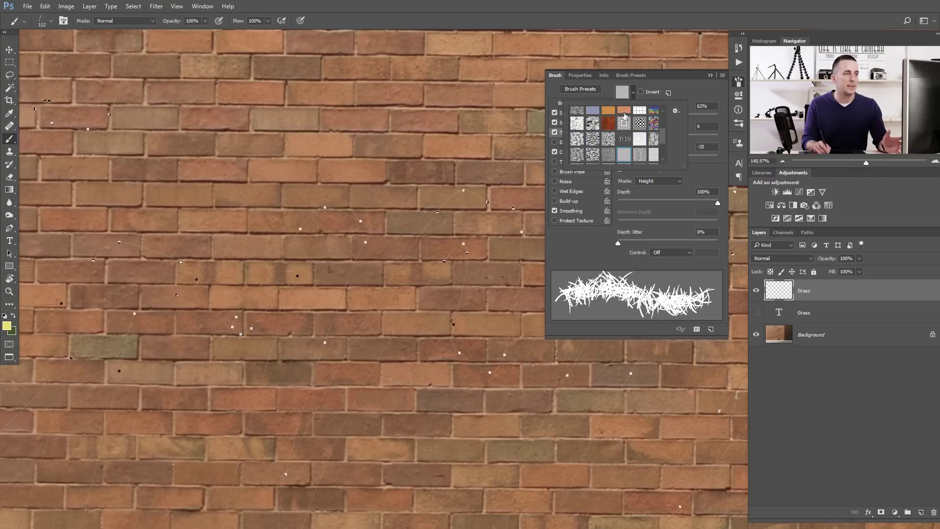
click(608, 124)
click(624, 154)
key(Return)
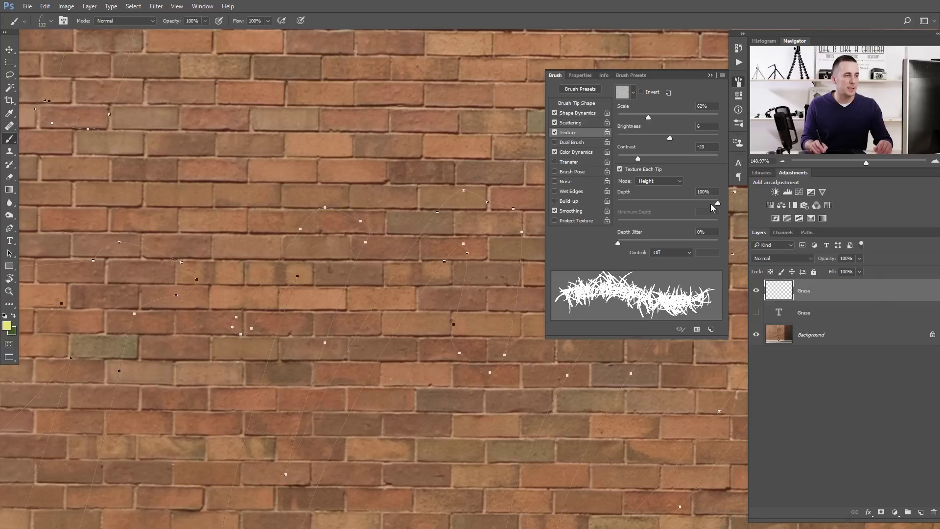
- Reduce the brush's texture depth to 28% after trying 21%, testing both with grass strokes and undoing them
drag(717, 202, 639, 205)
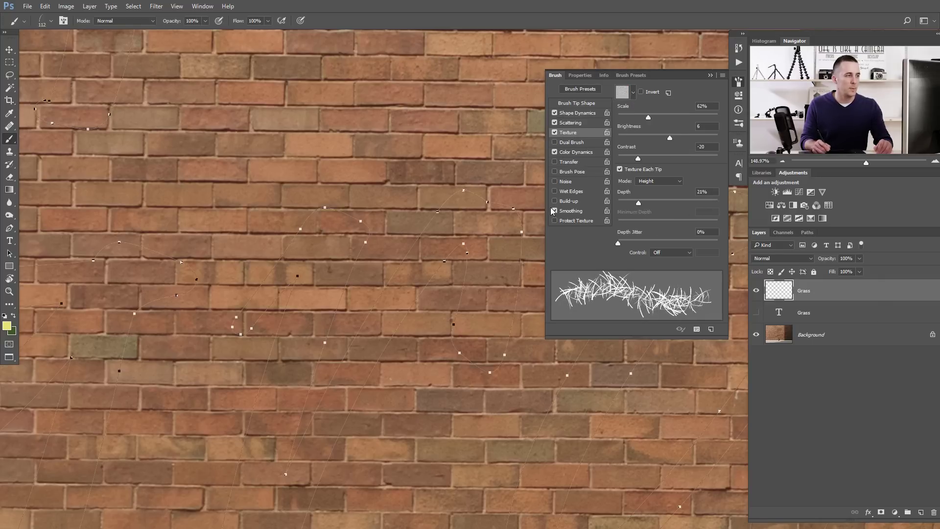
mouse_move(310, 157)
mouse_down()
mouse_move(267, 234)
mouse_move(296, 262)
mouse_move(360, 254)
mouse_move(382, 180)
mouse_up()
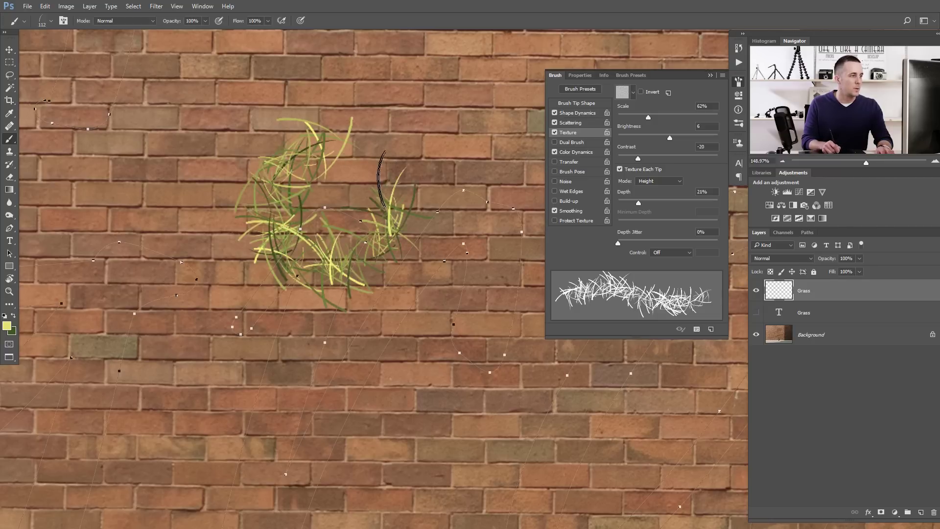
drag(639, 202, 648, 204)
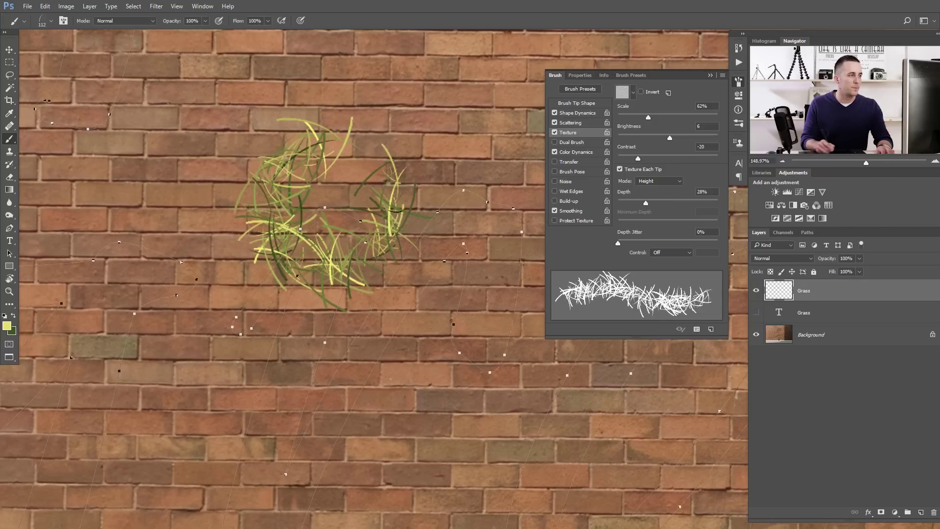
mouse_move(316, 145)
mouse_down()
mouse_move(295, 196)
mouse_move(337, 259)
mouse_move(389, 241)
mouse_move(413, 166)
mouse_move(392, 120)
mouse_move(346, 100)
mouse_move(308, 102)
mouse_move(259, 140)
mouse_up()
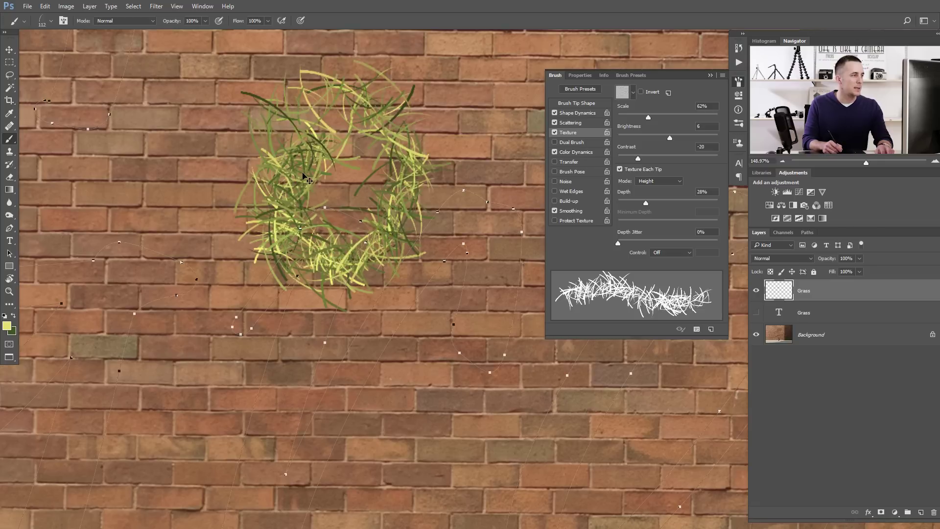
key(ctrl+alt+z)
key(ctrl+alt+z)
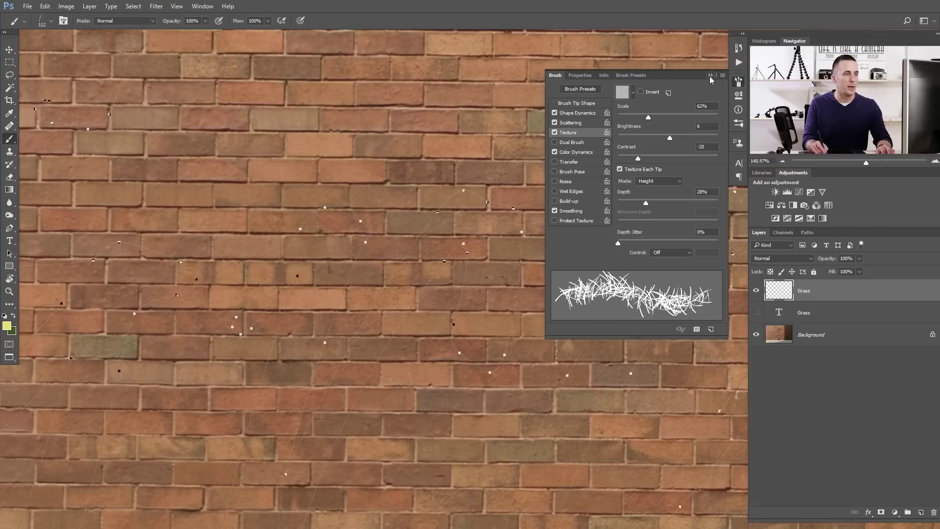
key(F5)
- Try the grass brush at 100 px with short strokes over the lettering path and undo each one
scroll(442, 217, down, 5)
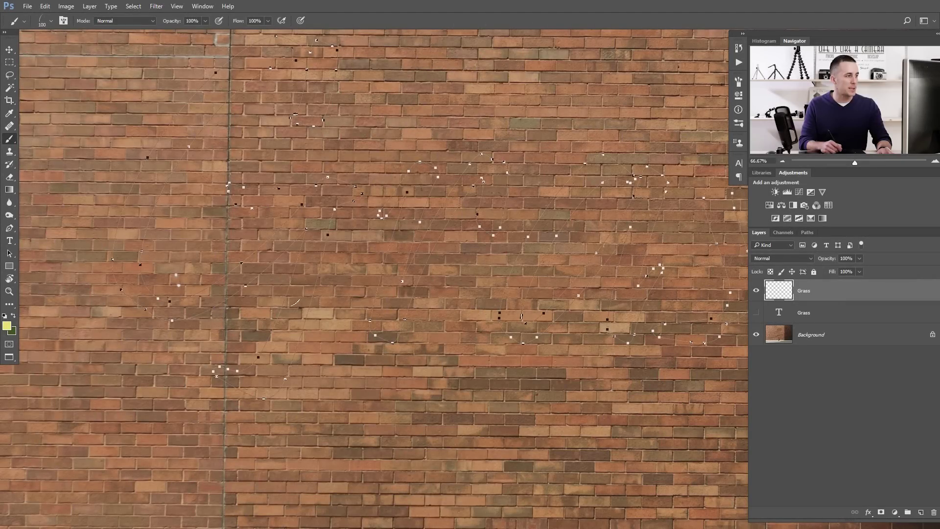
click(300, 297)
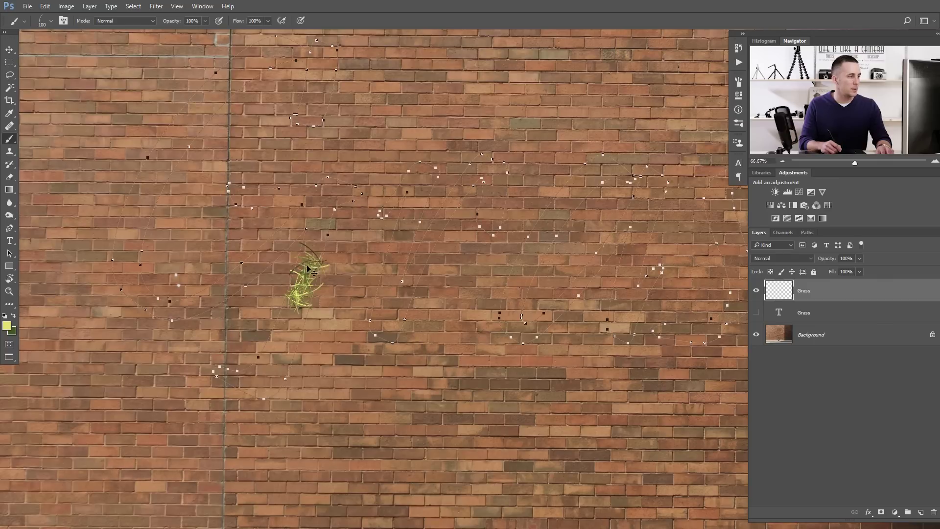
key(ctrl+z)
mouse_move(309, 258)
mouse_down()
mouse_move(319, 218)
mouse_move(286, 333)
mouse_up()
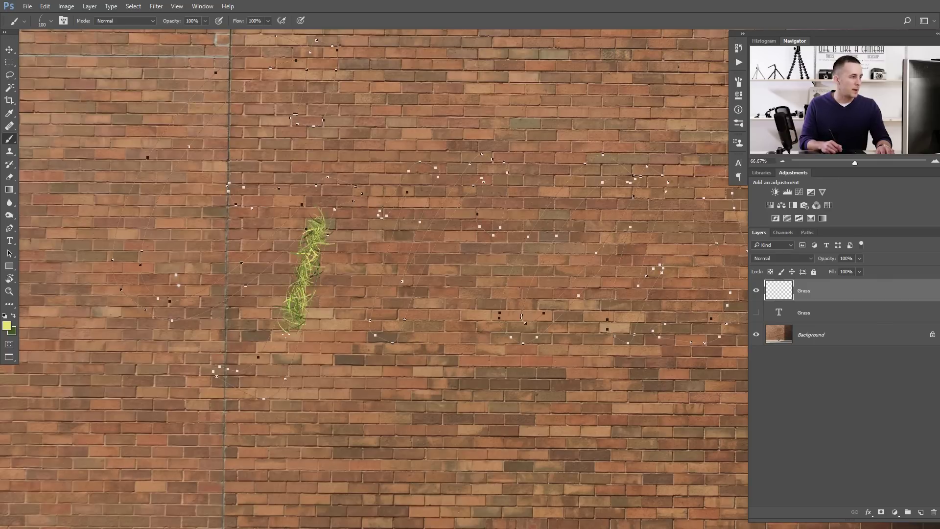
scroll(287, 333, up, 3)
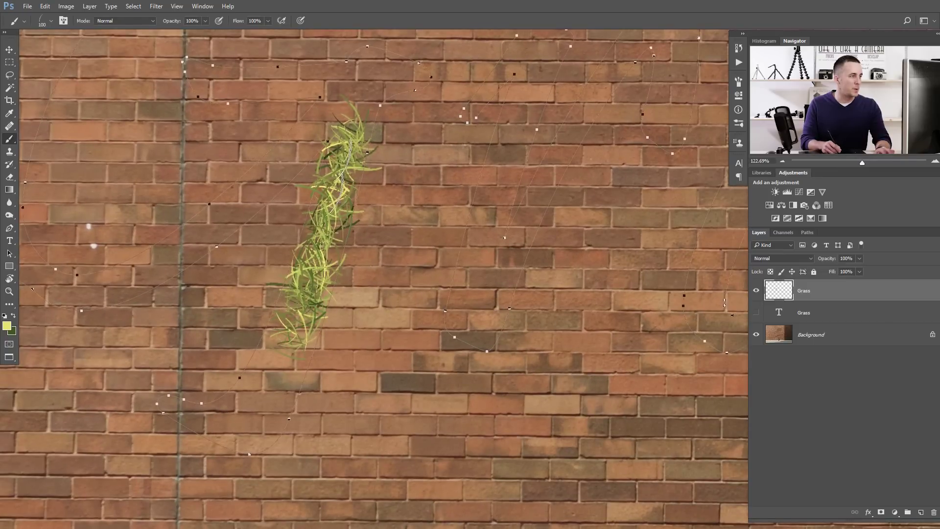
key(ctrl+z)
scroll(318, 264, left, 3)
scroll(319, 263, down, 1)
mouse_move(324, 236)
mouse_down()
mouse_move(306, 327)
mouse_move(351, 181)
mouse_up()
key(ctrl+z)
- Stroke the lettering work path on the Grass layer using the Brush tool at 100 px
scroll(321, 258, down, 5)
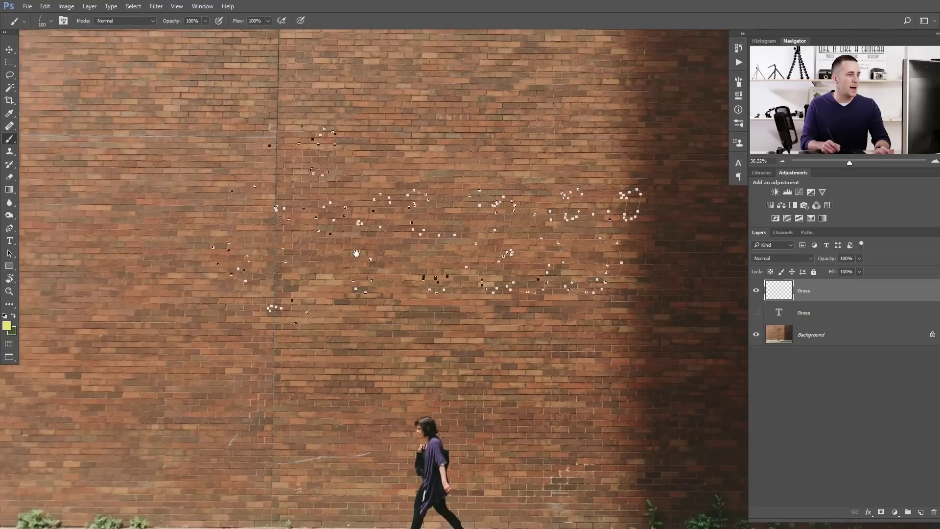
key(p)
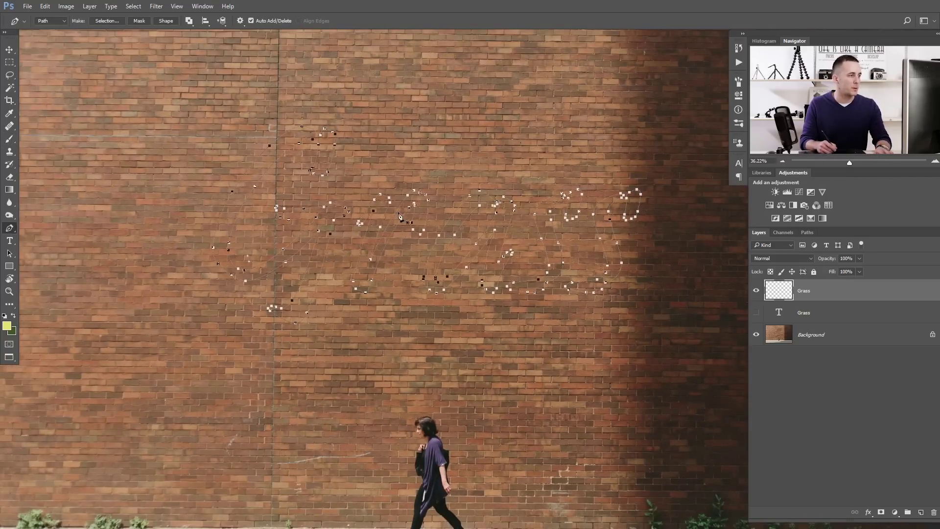
right_click(372, 190)
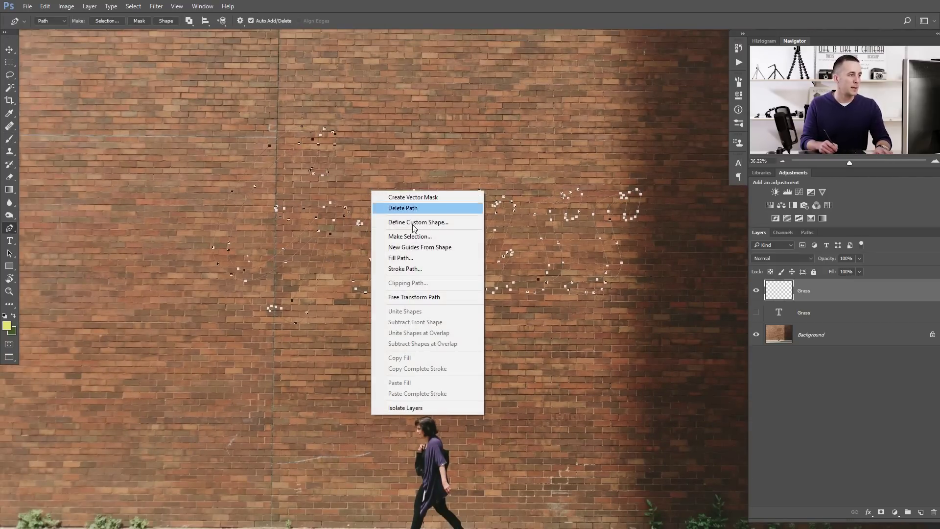
click(411, 270)
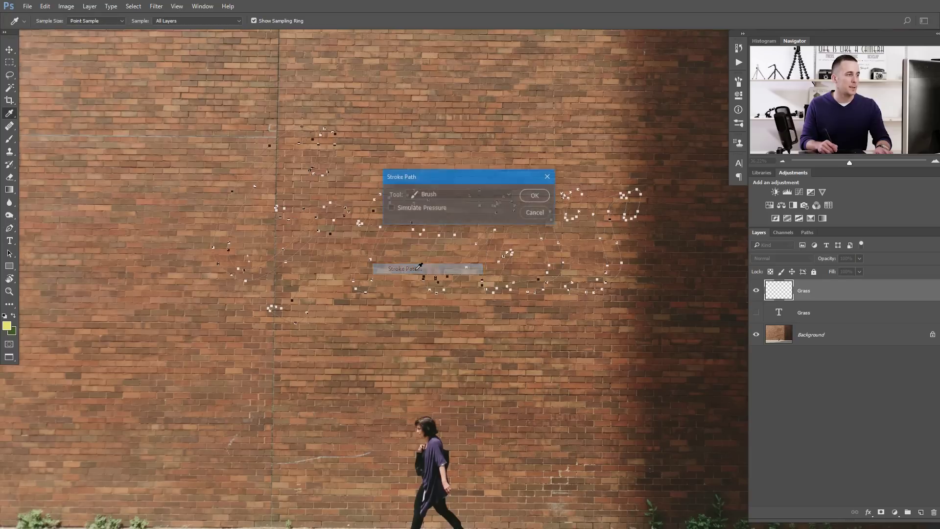
click(440, 194)
click(436, 206)
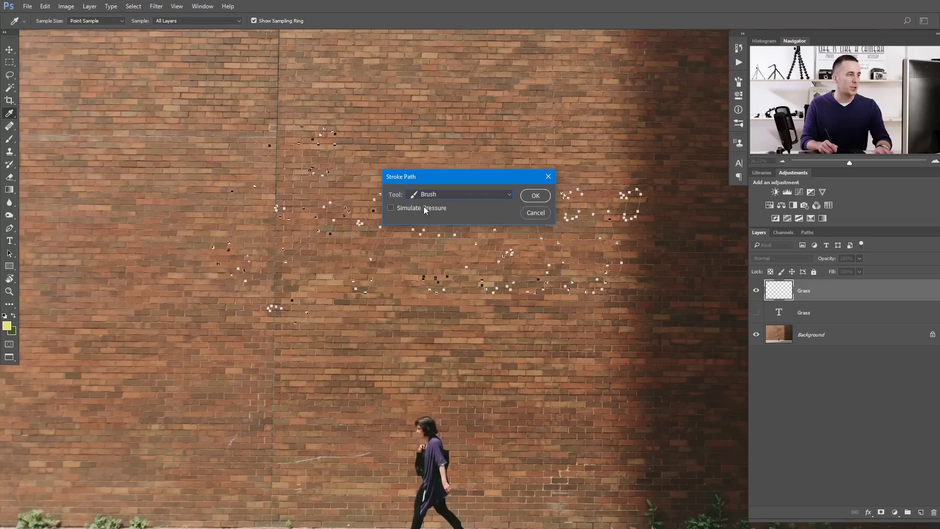
click(391, 208)
click(535, 196)
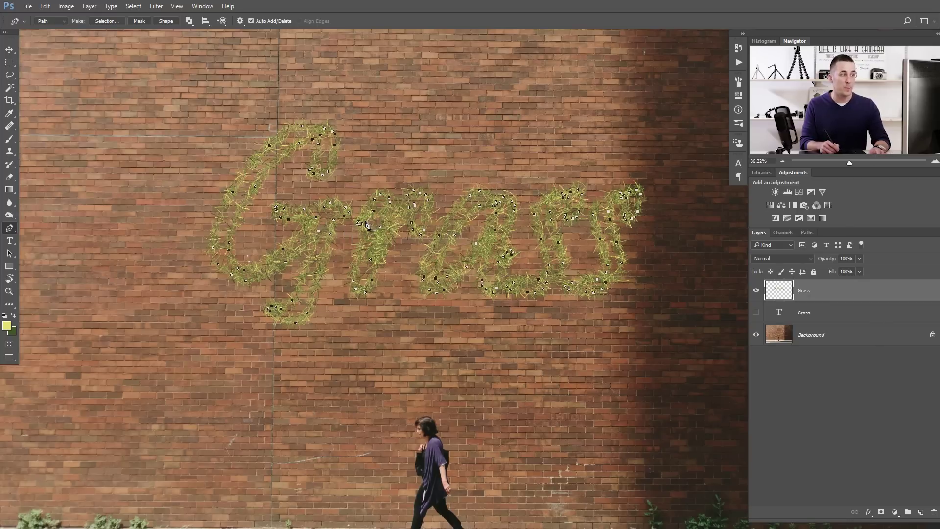
- Thicken the grass lettering by stroking the path again with the brush enlarged to 175 px
key(b)
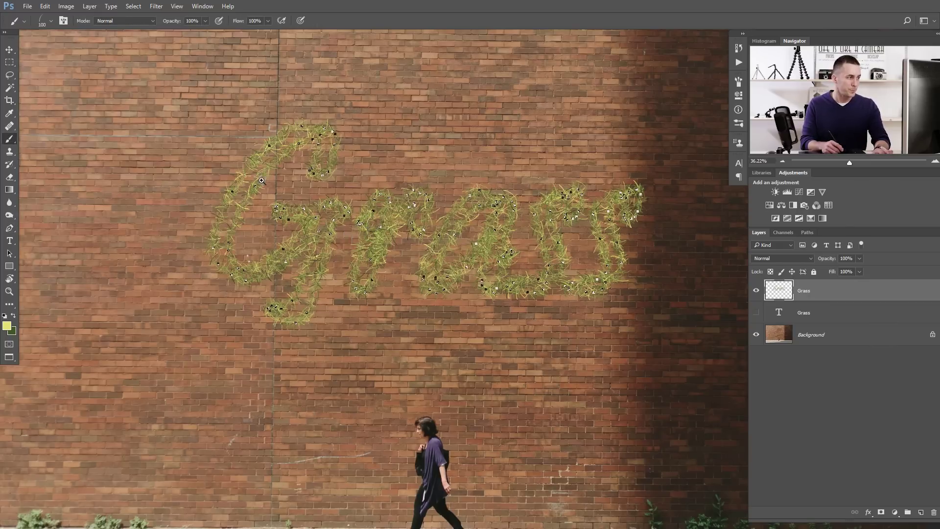
scroll(262, 181, up, 2)
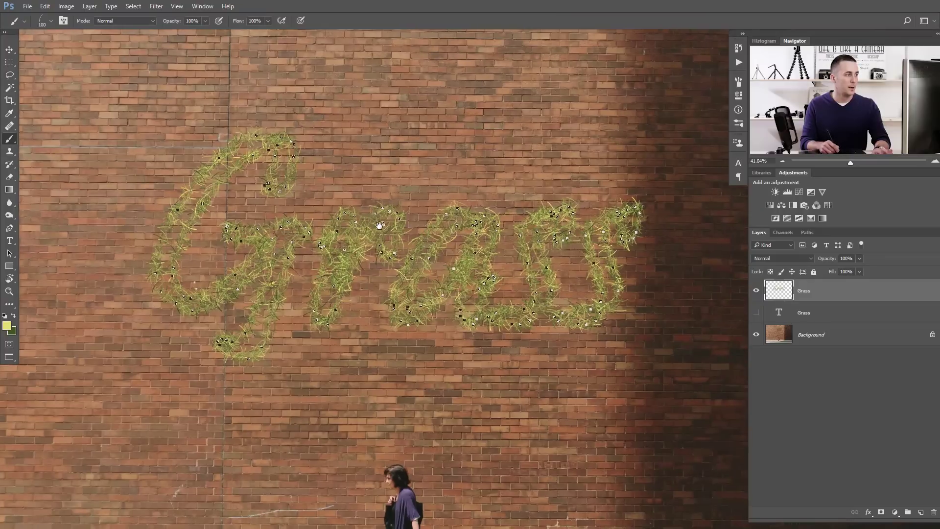
drag(380, 225, 378, 227)
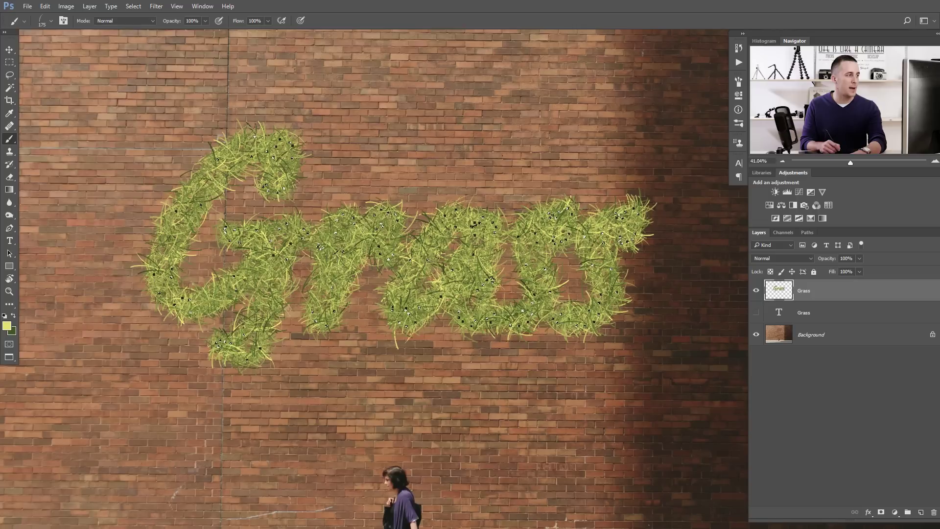
- Set the background colour to a lighter green, #4a6c23, and the foreground to a slightly darker yellow
click(11, 331)
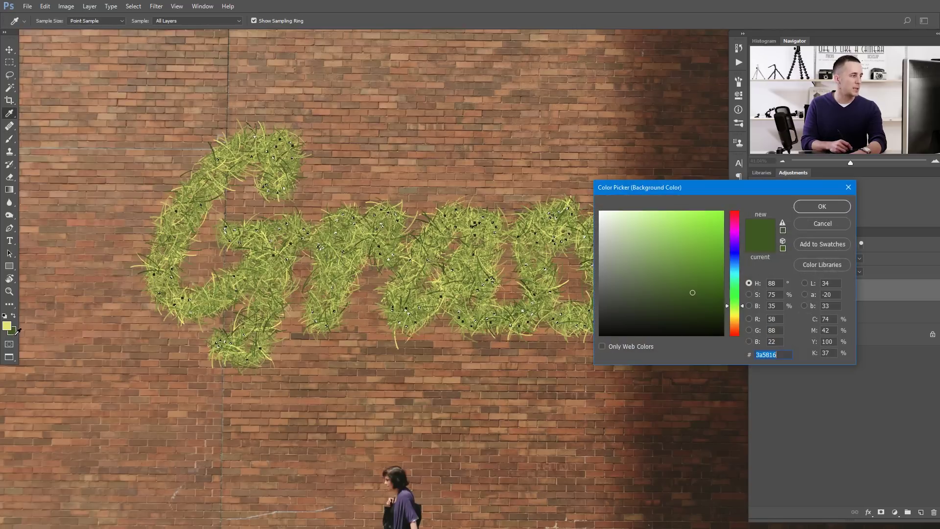
click(686, 283)
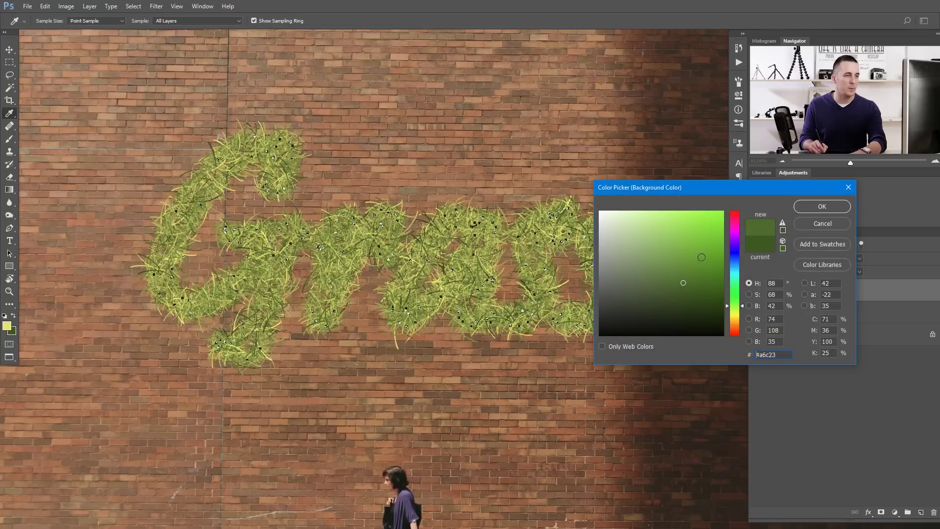
click(822, 206)
click(6, 326)
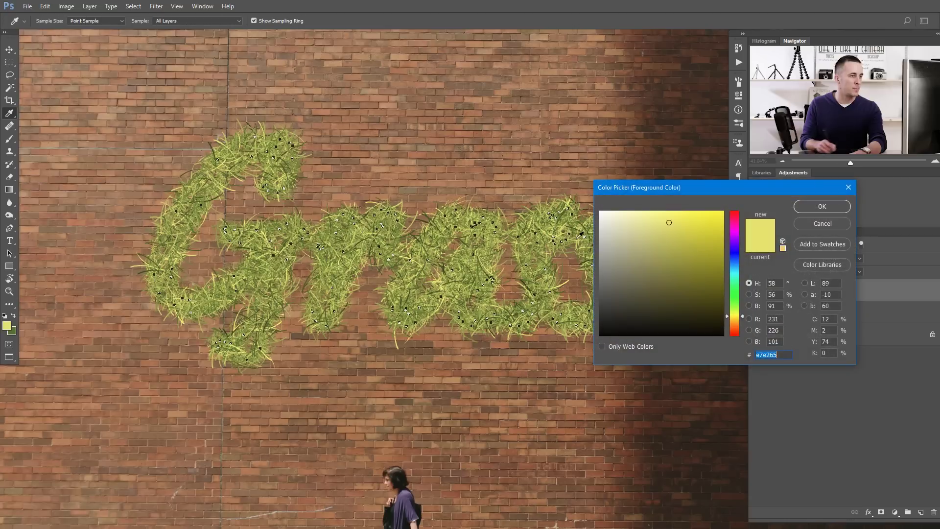
click(675, 233)
click(808, 210)
key(b)
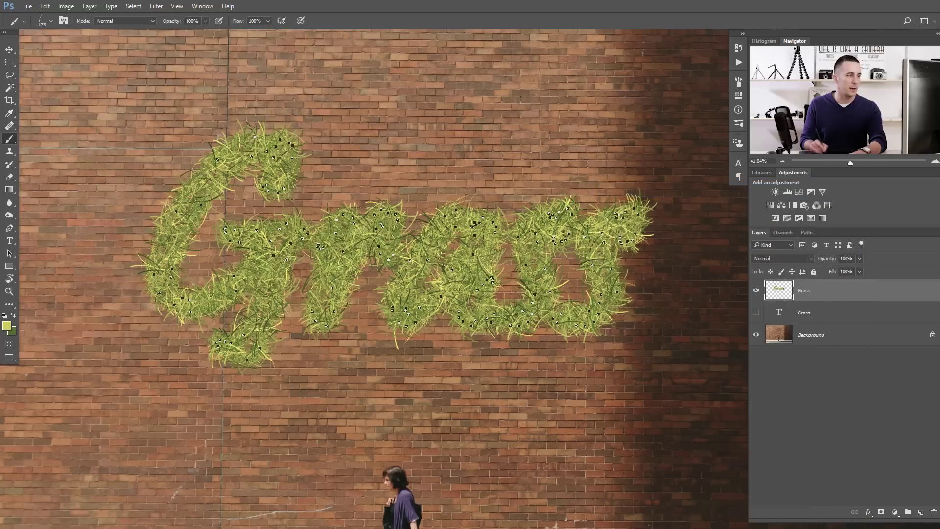
- Stroke the lettering path with the adjusted colours and the brush at 80 px
key(ctrl+z)
key(ctrl+z)
key(ctrl+z)
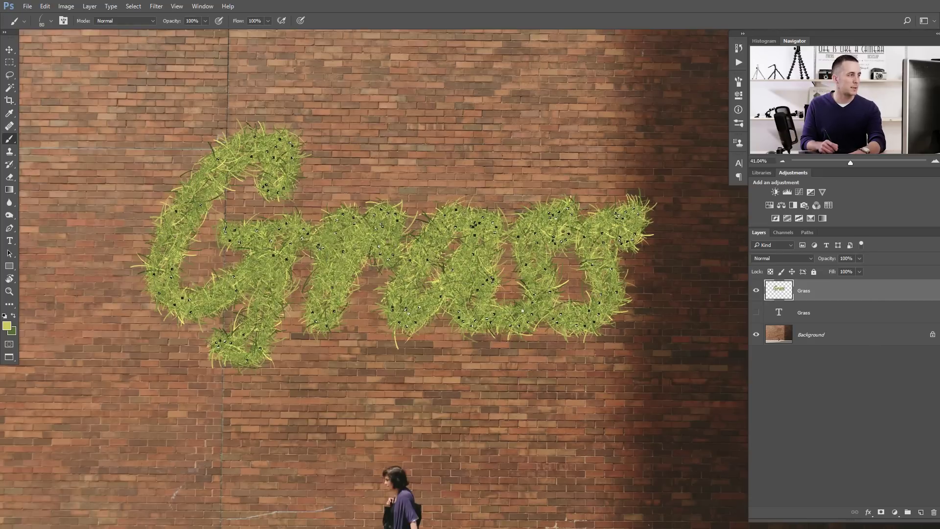
- Change the foreground to light yellow #ddd96a and the background to a darker green, adding another layer of grass strokes
click(6, 326)
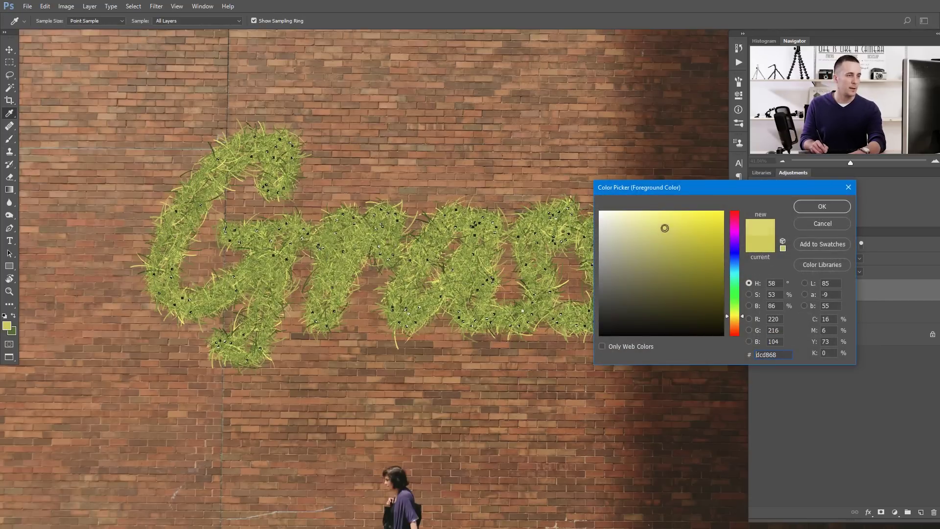
click(822, 207)
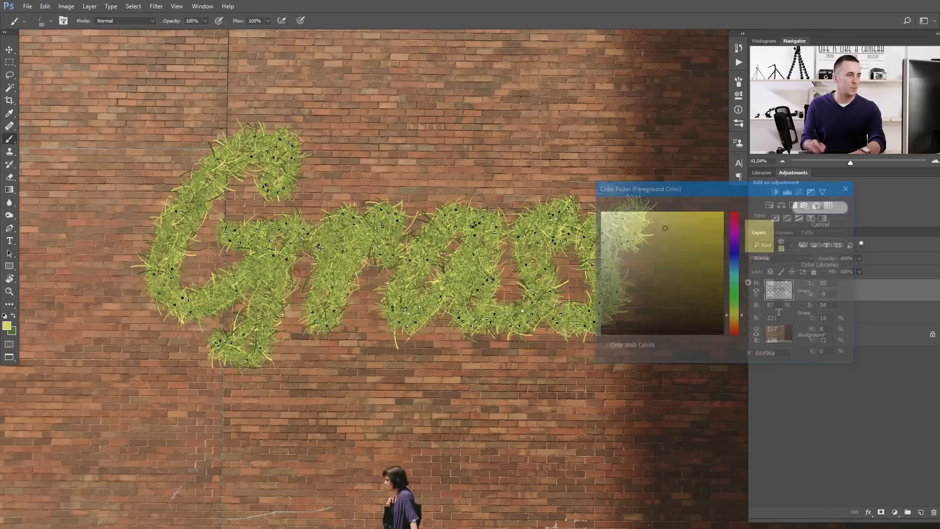
click(11, 331)
click(689, 288)
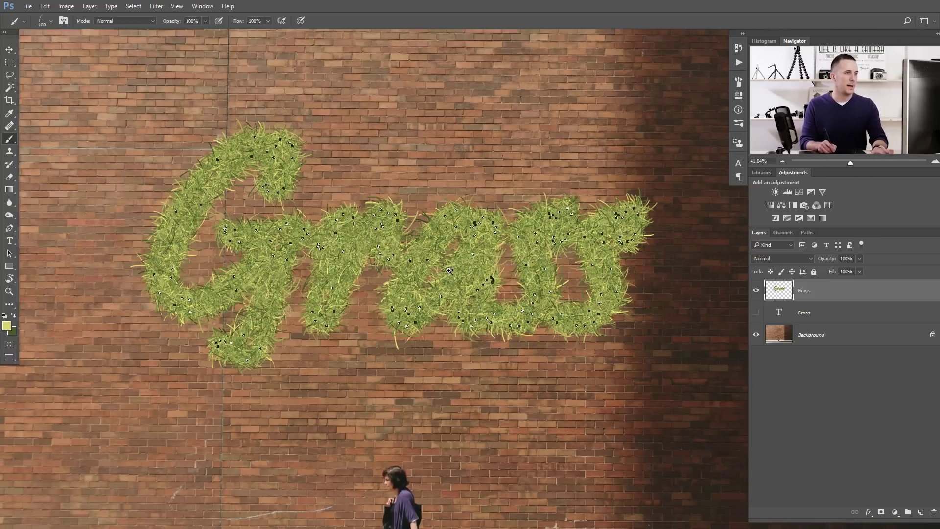
- Add denser grass along the path with the brush at 100 px and hide the path outline
scroll(449, 271, down, 3)
scroll(381, 260, up, 3)
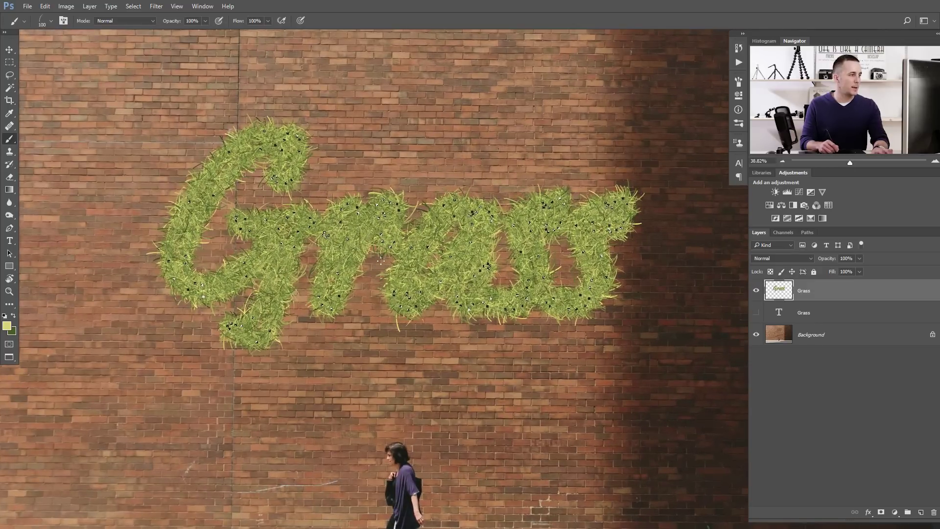
scroll(388, 258, down, 1)
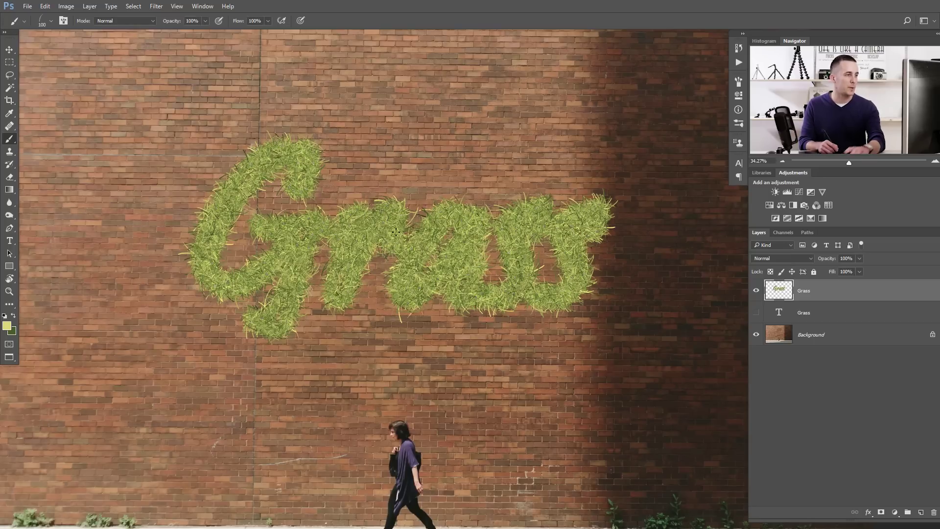
- Move the grass lettering slightly across the brick wall to a more central position
key(v)
mouse_move(434, 257)
mouse_down()
mouse_move(437, 213)
mouse_move(426, 281)
mouse_move(463, 266)
mouse_up()
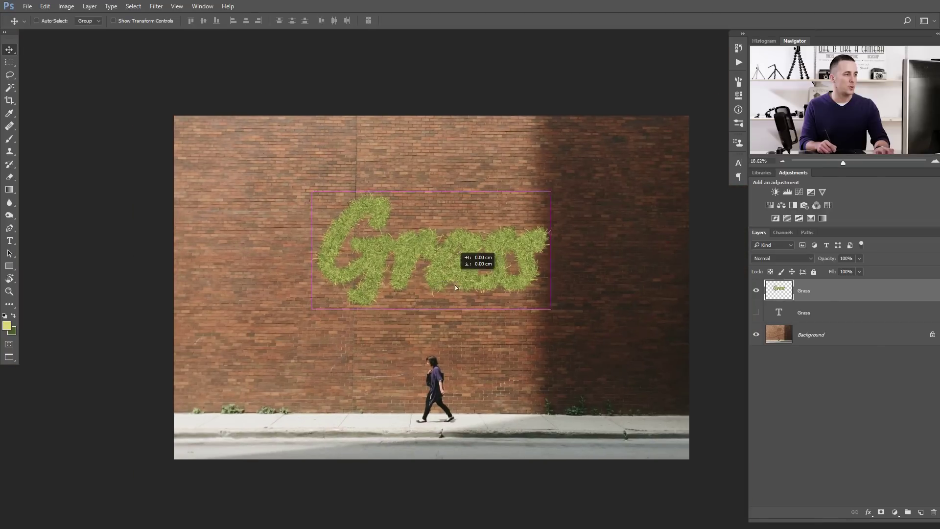
drag(451, 249, 465, 252)
scroll(448, 253, up, 1)
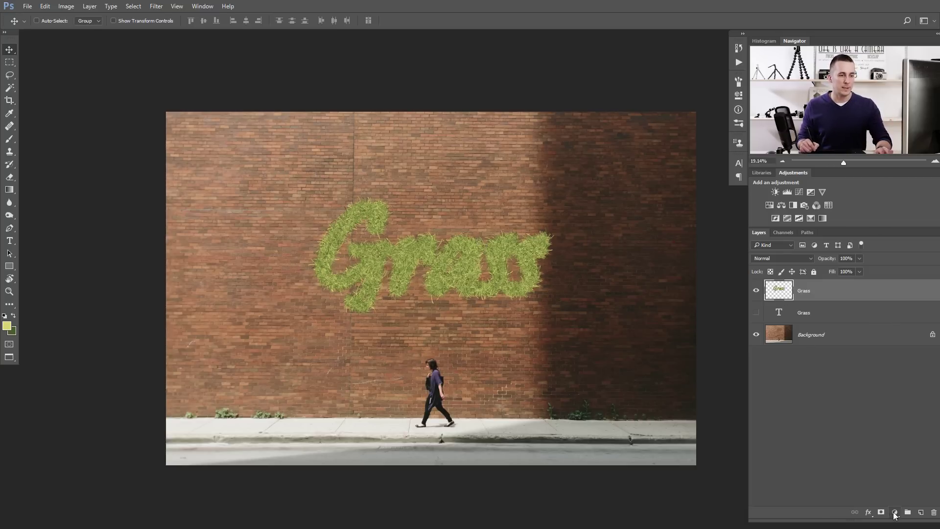
- Clip a Curves adjustment with an S-shaped contrast curve to the Grass layer, blended in Luminosity mode
click(895, 512)
click(868, 359)
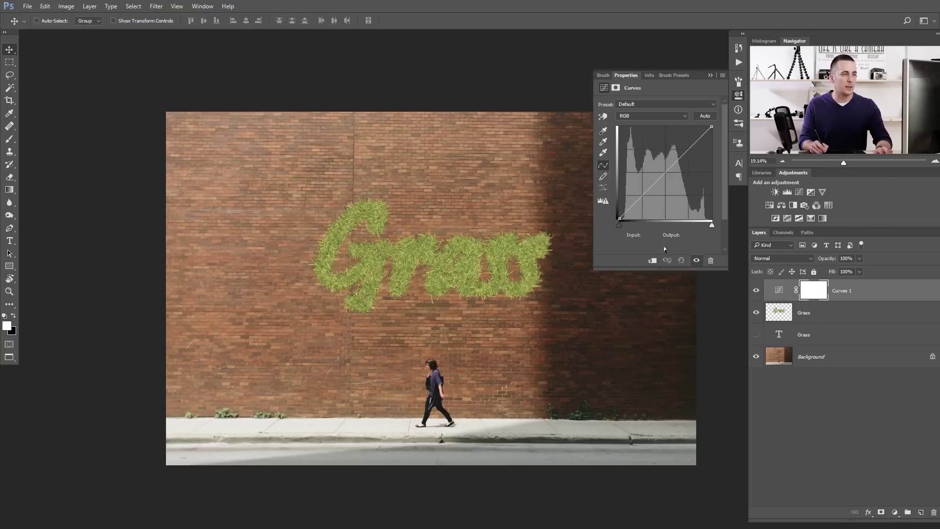
click(652, 260)
drag(653, 189, 649, 196)
click(675, 160)
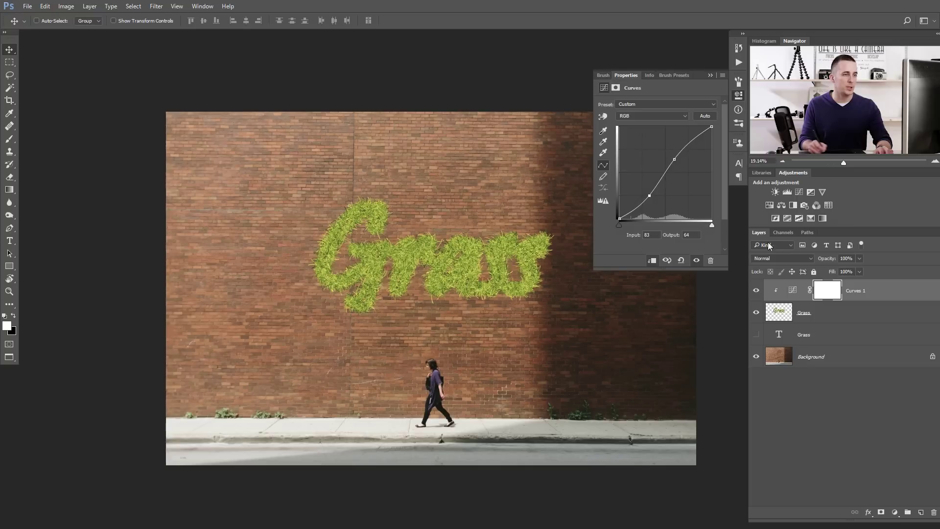
click(774, 259)
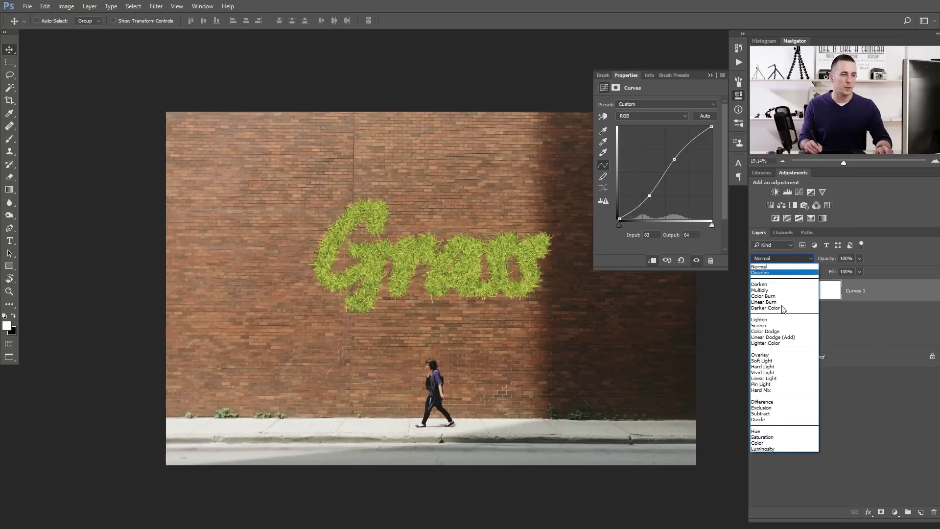
click(771, 448)
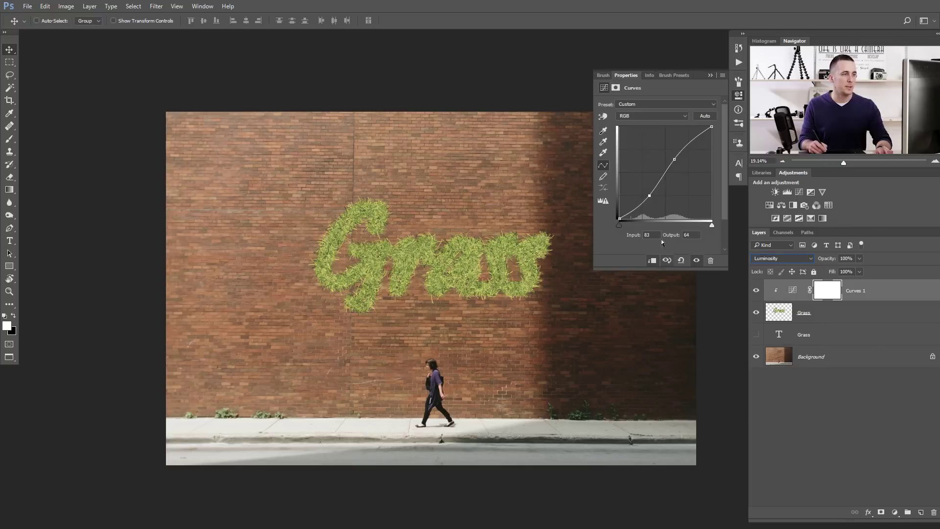
- Clip a second Curves adjustment to the grass and lower its Green channel midpoint from input 134 to output 117
click(894, 512)
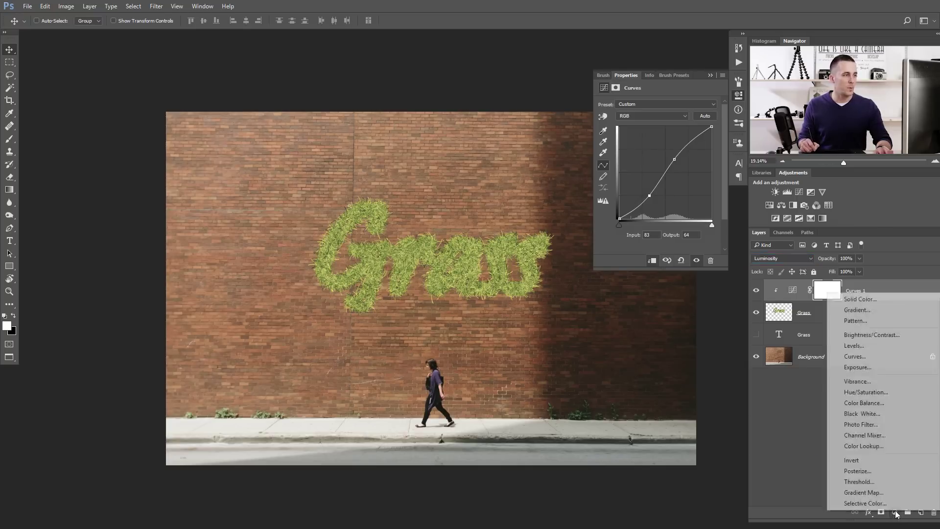
click(855, 357)
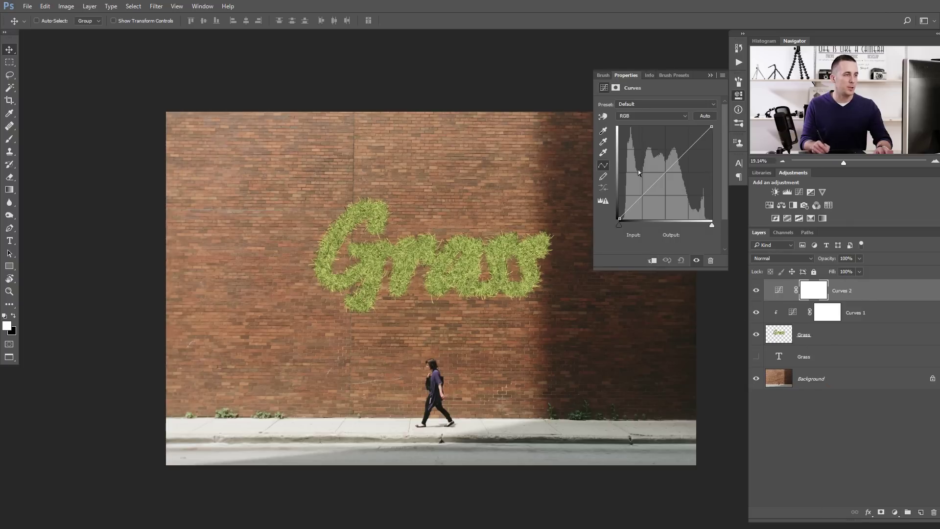
click(650, 116)
click(645, 136)
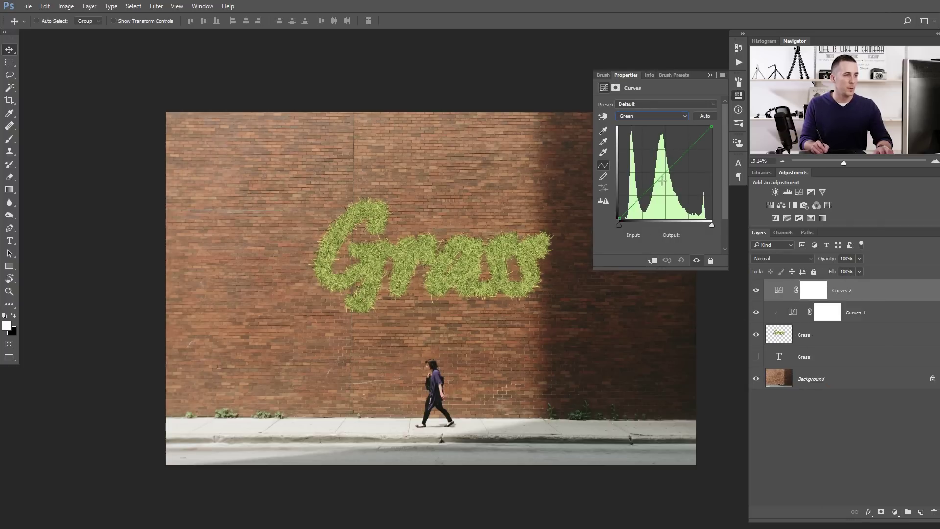
drag(666, 171, 667, 177)
click(652, 260)
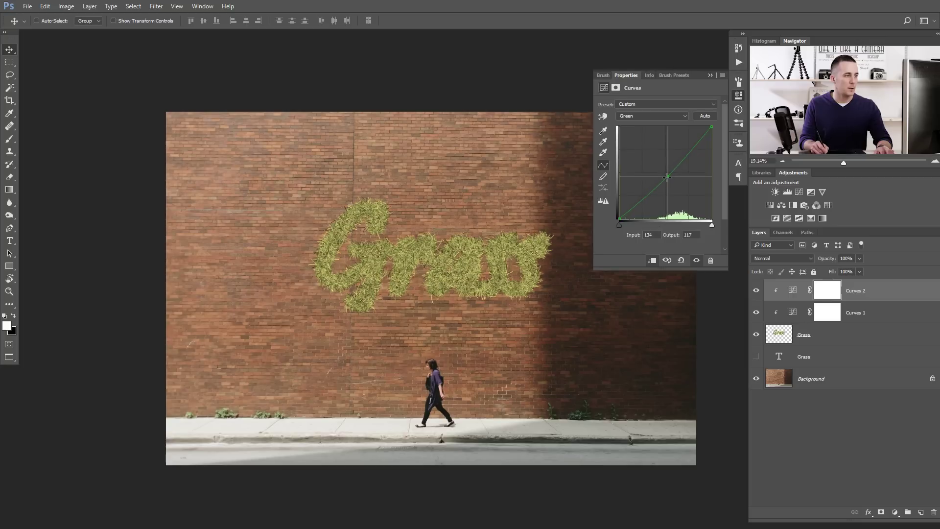
click(710, 75)
drag(475, 280, 495, 280)
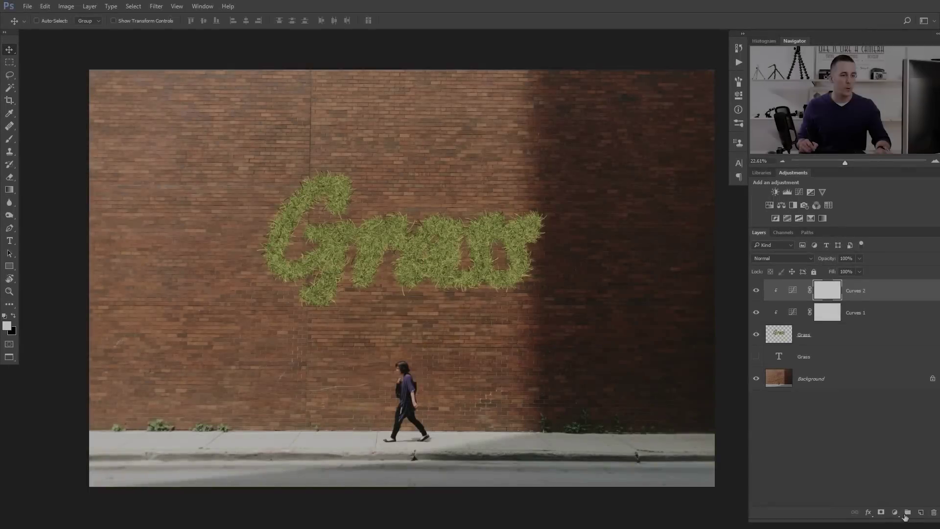
- Add a clipped brightening Curves layer named D with a black mask, and duplicate it
click(895, 513)
click(868, 360)
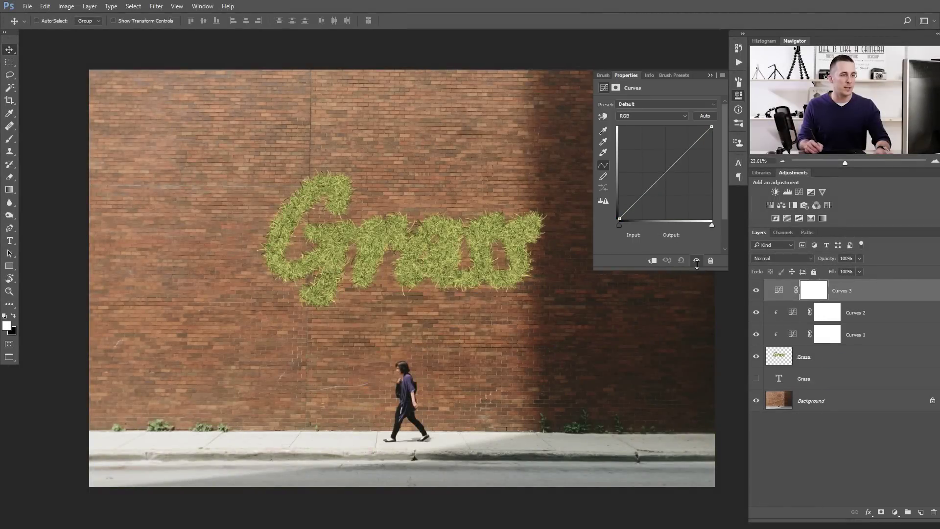
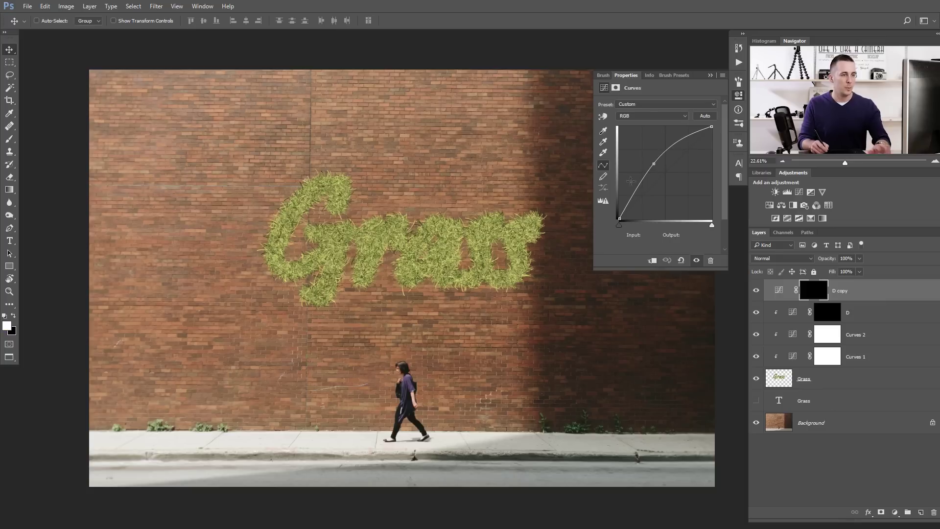
- Turn the duplicated Curves layer into a darkening one by bending its curve down, clip it, and rename it B
drag(659, 163, 676, 186)
alt+click(813, 300)
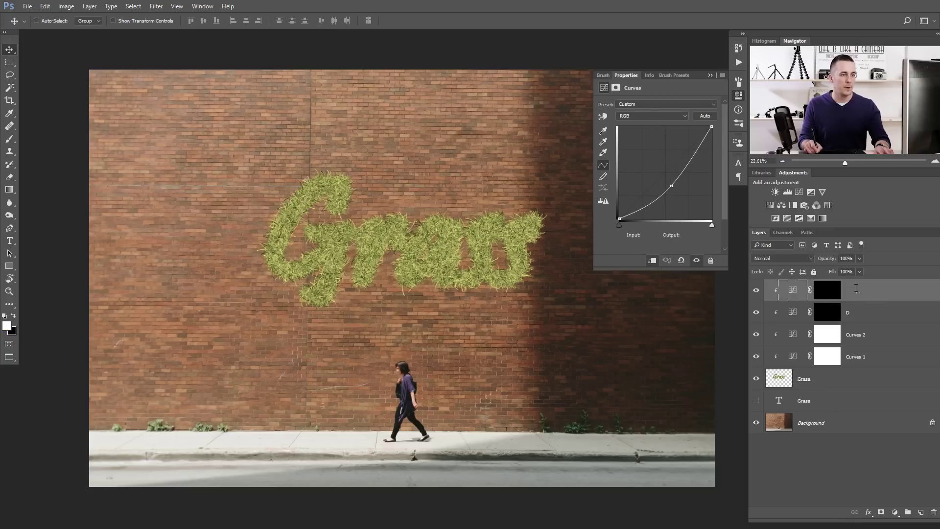
double_click(849, 290)
text(B)
key(Return)
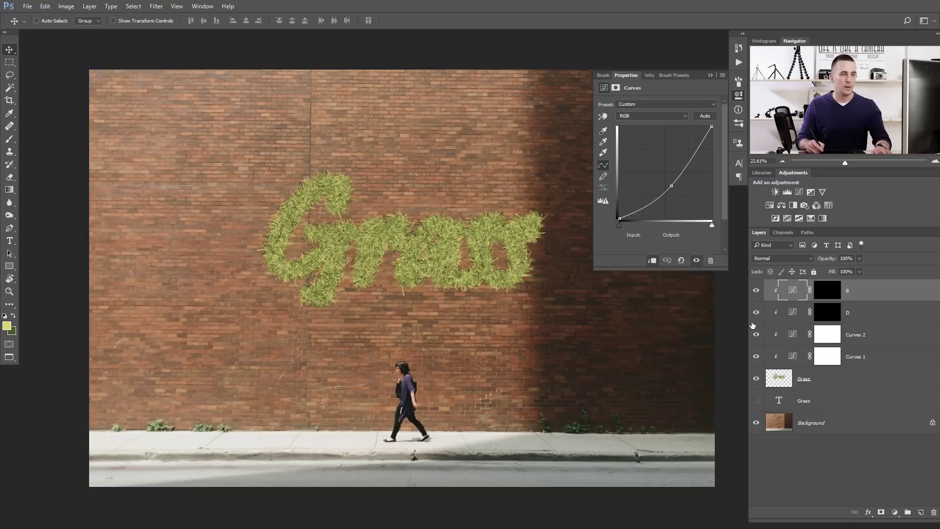
- Target the D layer's mask and set up a soft round white brush at 100 px, 0% hardness and 10% opacity
click(831, 315)
click(710, 75)
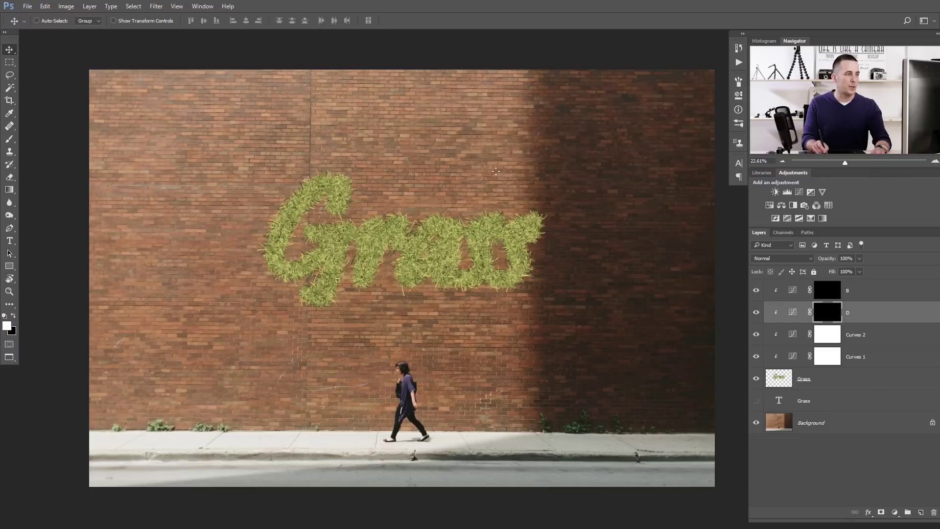
key(b)
right_click(412, 225)
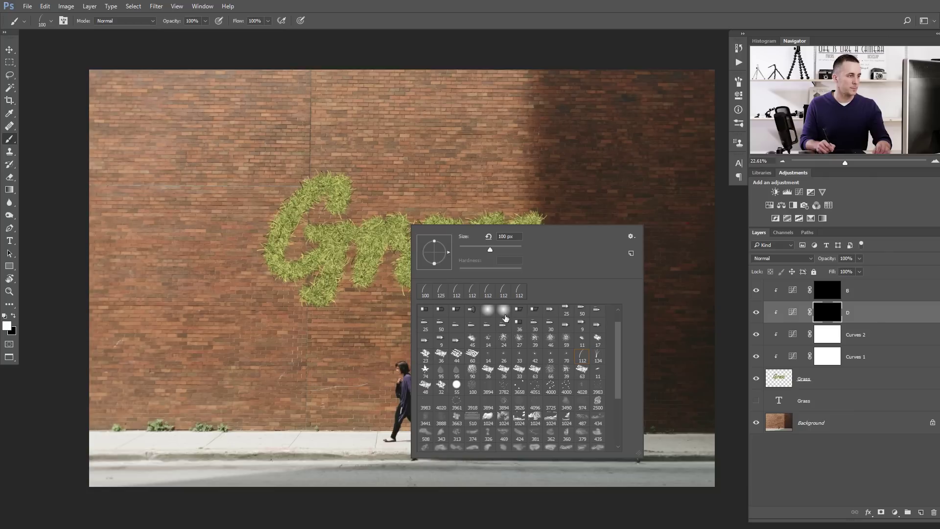
scroll(622, 347, up, 2)
click(431, 312)
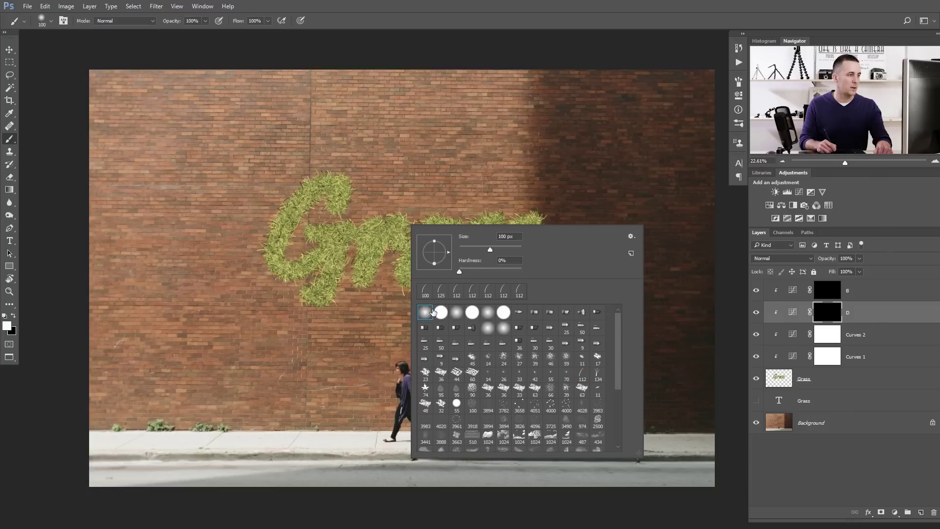
click(425, 149)
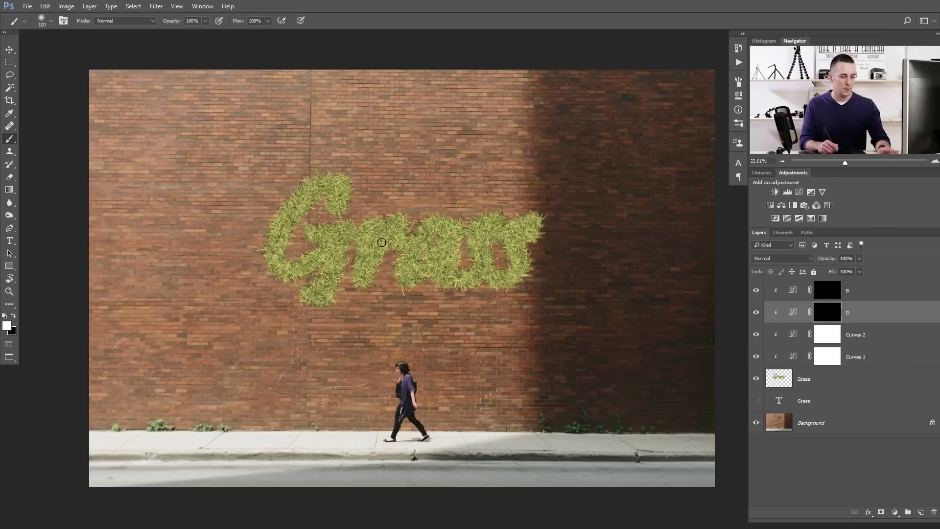
scroll(303, 218, up, 3)
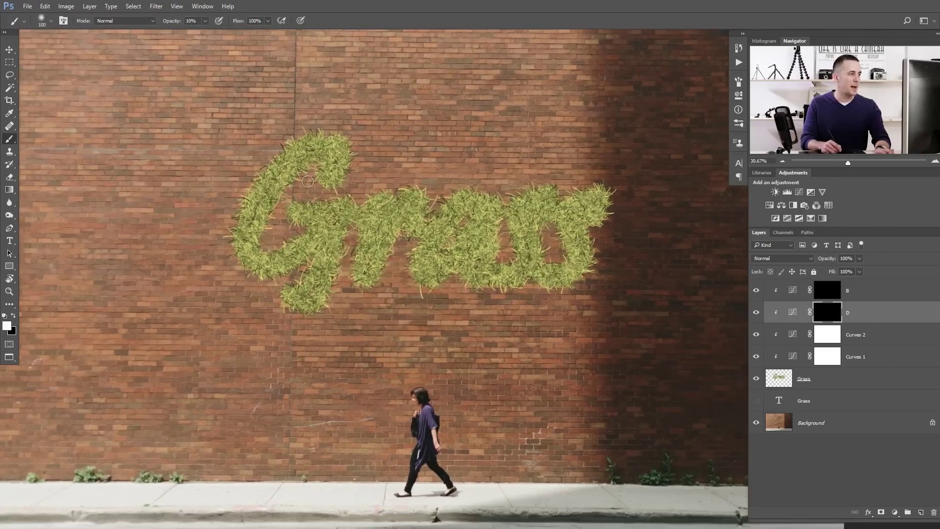
- Brush white along the letter strokes on the D mask to brighten parts of the grass, varying the brush between about 80 and 125 px
scroll(276, 200, up, 2)
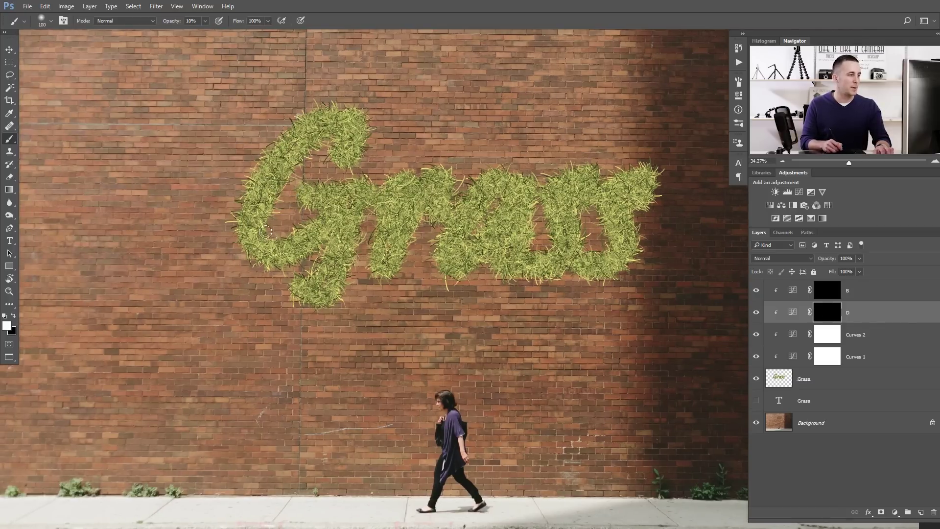
drag(278, 213, 281, 286)
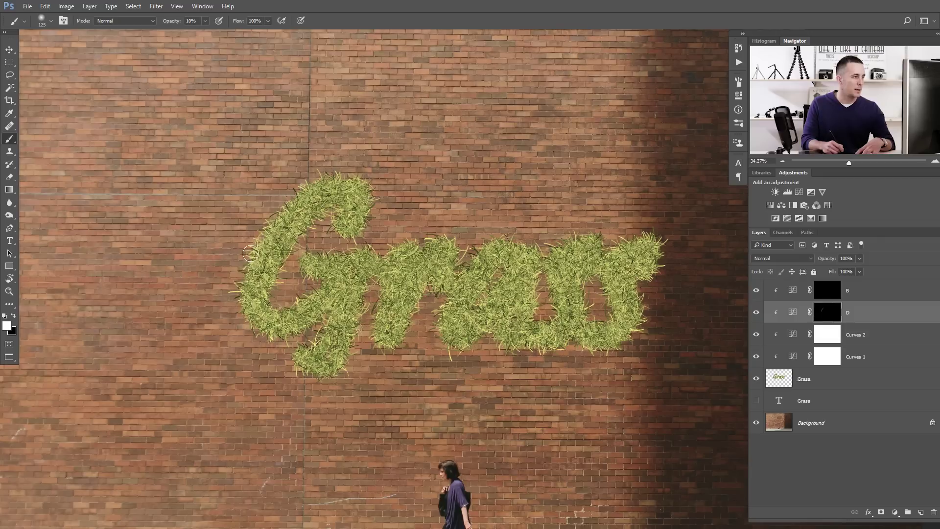
key(bracketright)
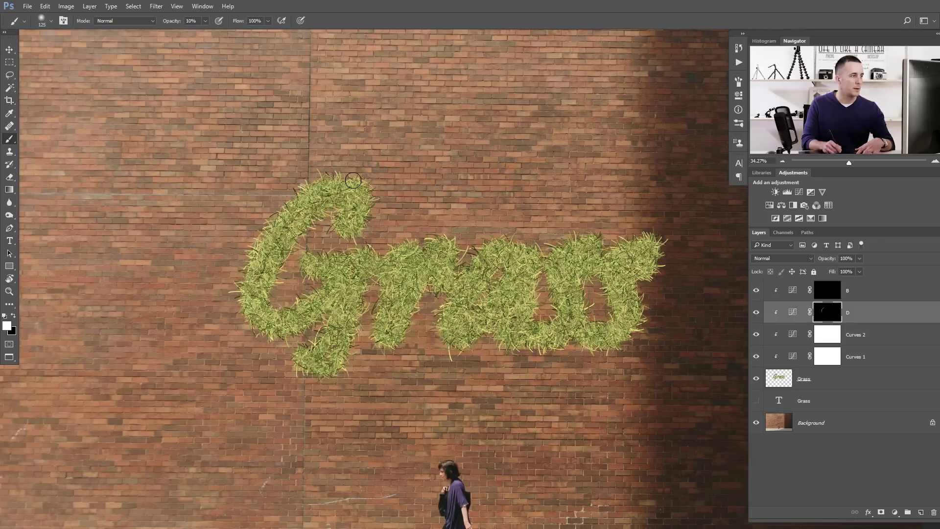
key(bracketleft)
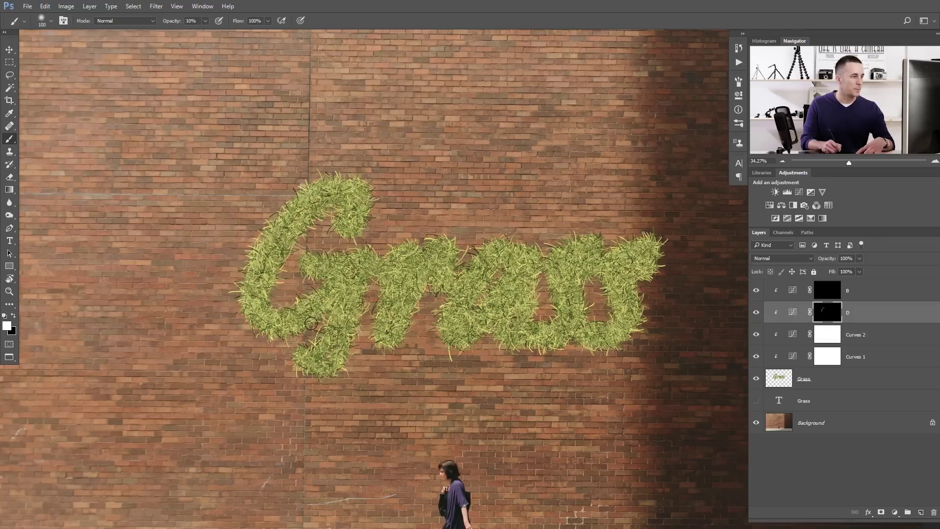
drag(314, 296, 283, 310)
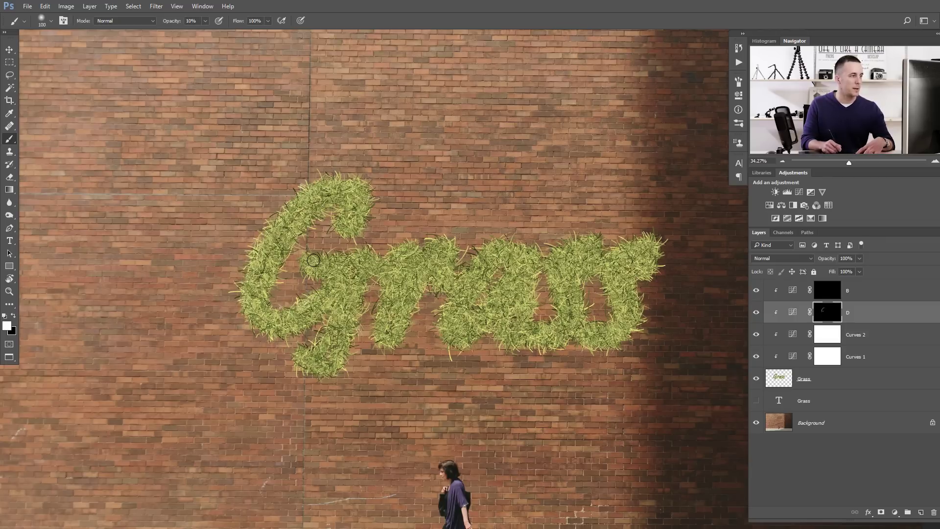
mouse_move(319, 338)
mouse_down()
mouse_move(328, 327)
mouse_move(299, 356)
mouse_move(317, 340)
mouse_move(316, 353)
mouse_up()
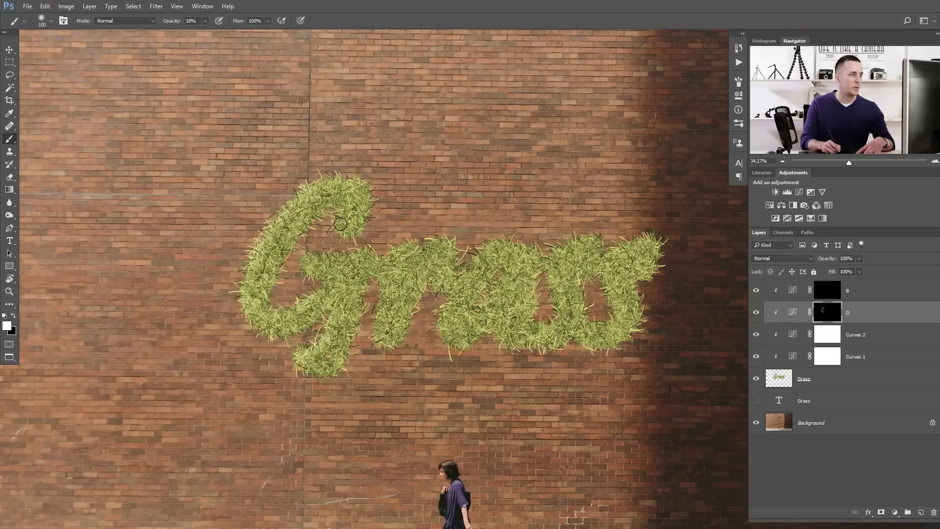
key(bracketleft)
key(bracketleft)
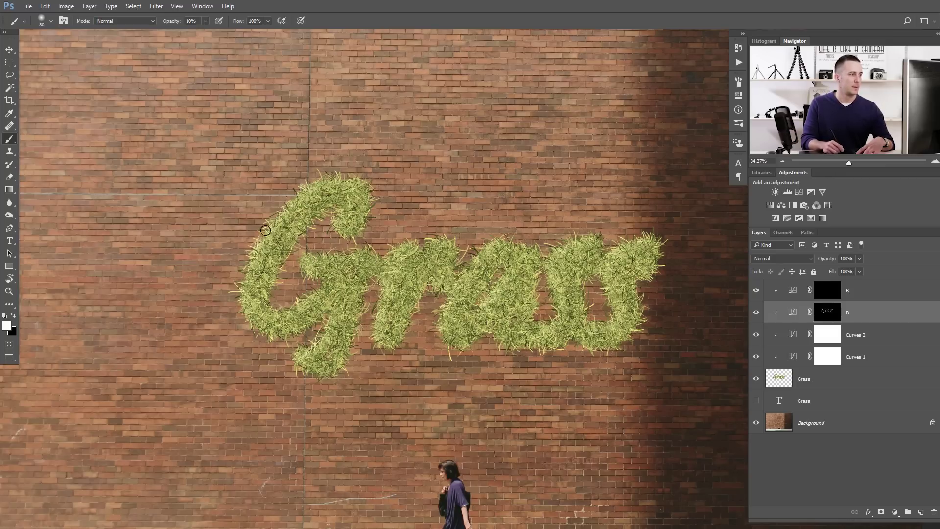
- Paint white along the letters on the B layer's mask with the 10% opacity brush to darken their shaded parts
key(alt+bracketright)
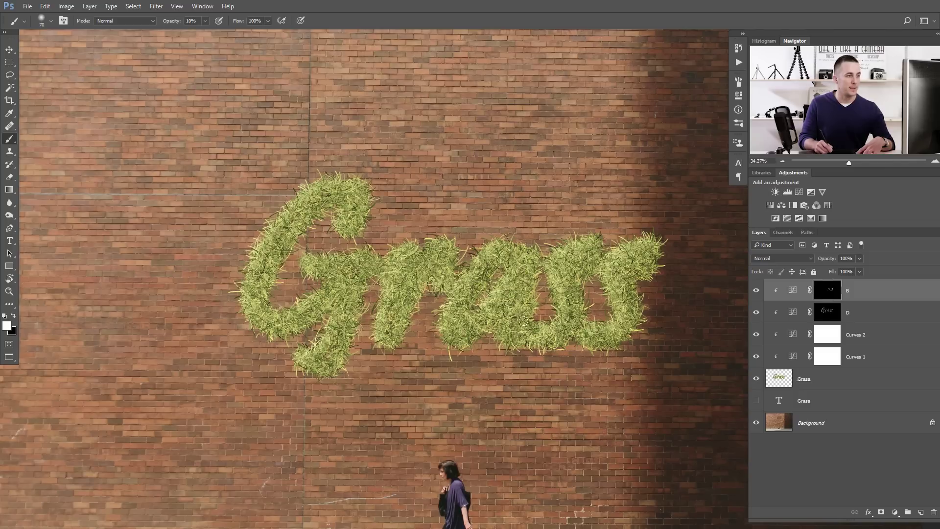
key(bracketright)
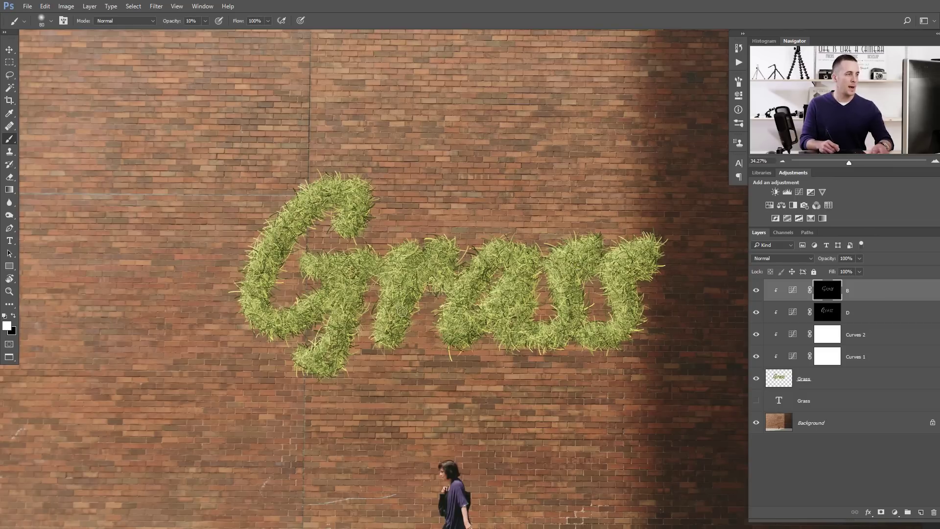
scroll(376, 269, down, 3)
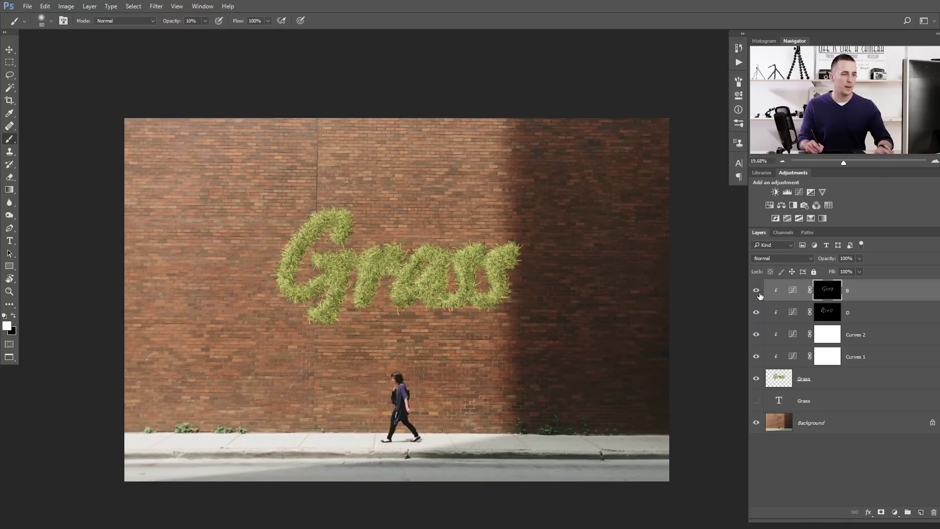
- Compare the grass lettering with and without the B and D shading layers
click(758, 293)
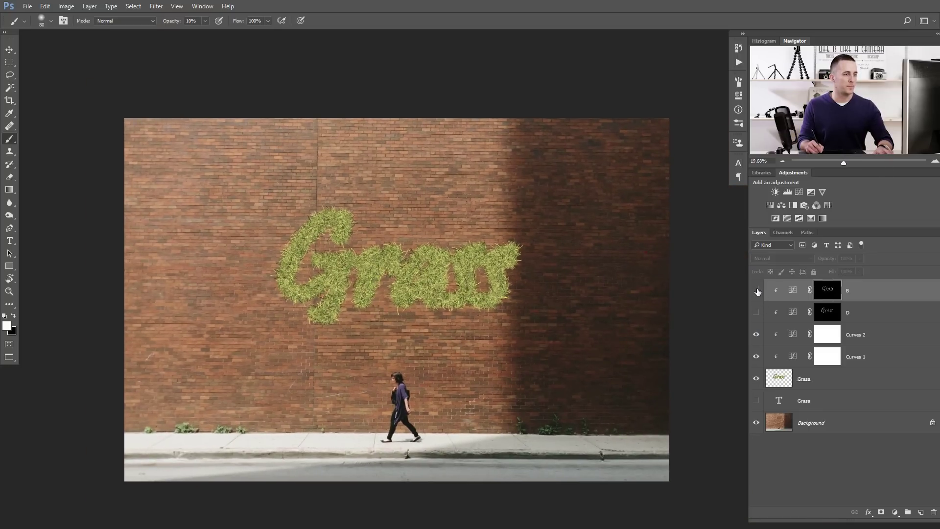
click(758, 291)
click(757, 292)
drag(757, 292, 756, 313)
scroll(404, 290, up, 1)
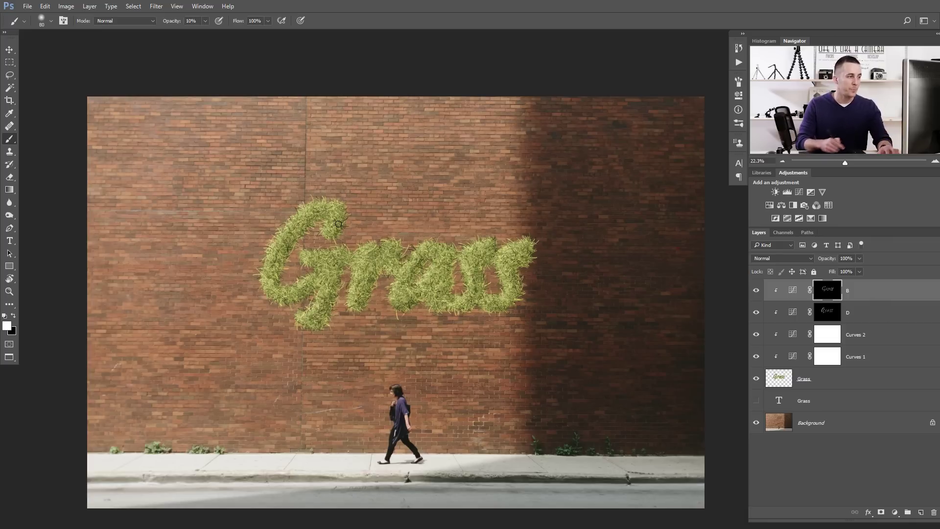
mouse_move(439, 282)
mouse_down()
mouse_move(490, 274)
mouse_move(466, 237)
mouse_up()
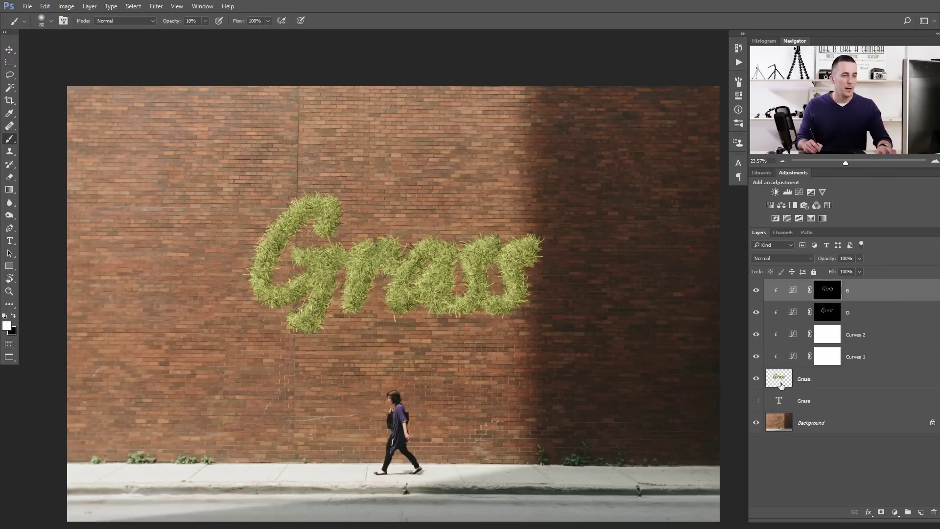
- Add an empty layer directly beneath the grass lettering and name it Shadow
click(782, 385)
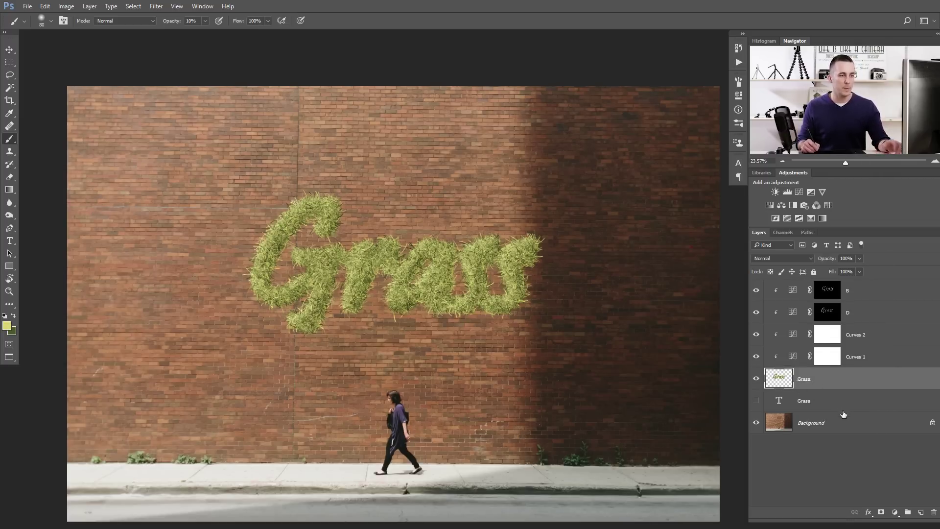
ctrl+click(926, 512)
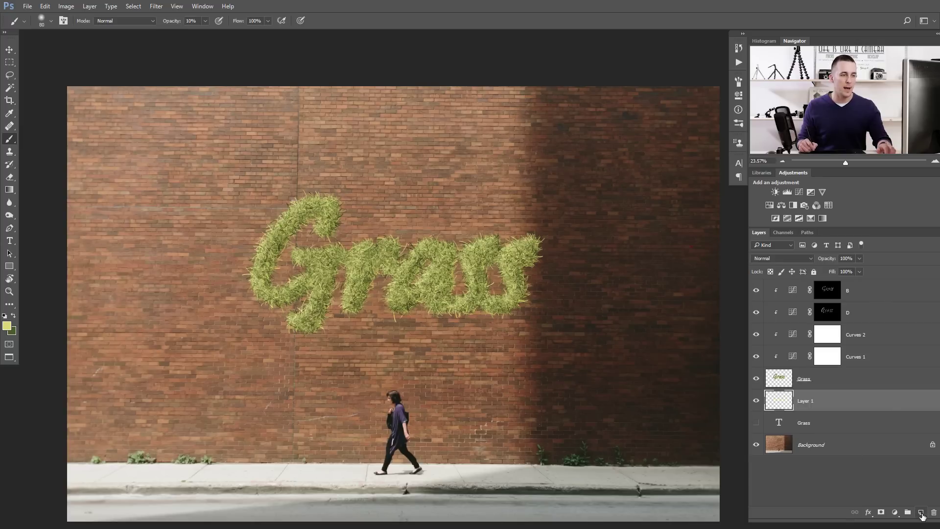
double_click(804, 401)
text(Shad)
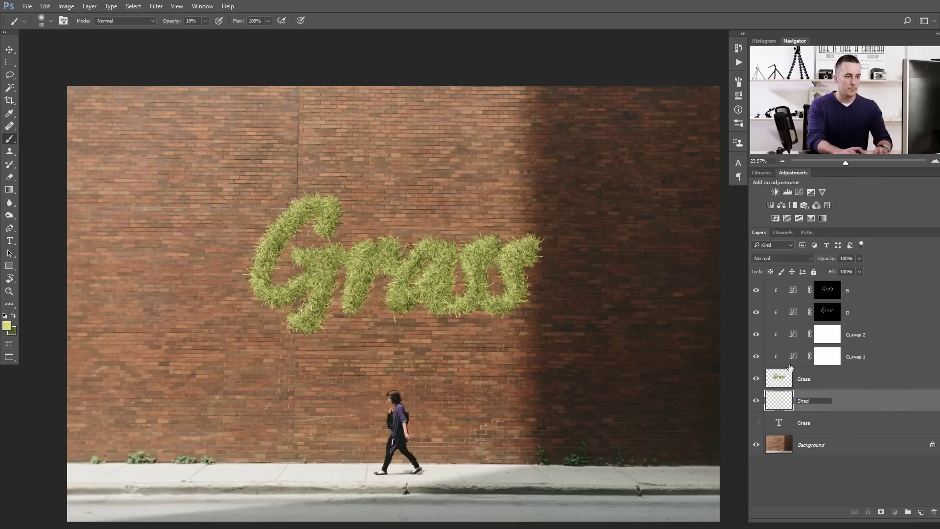
text(ow)
key(Return)
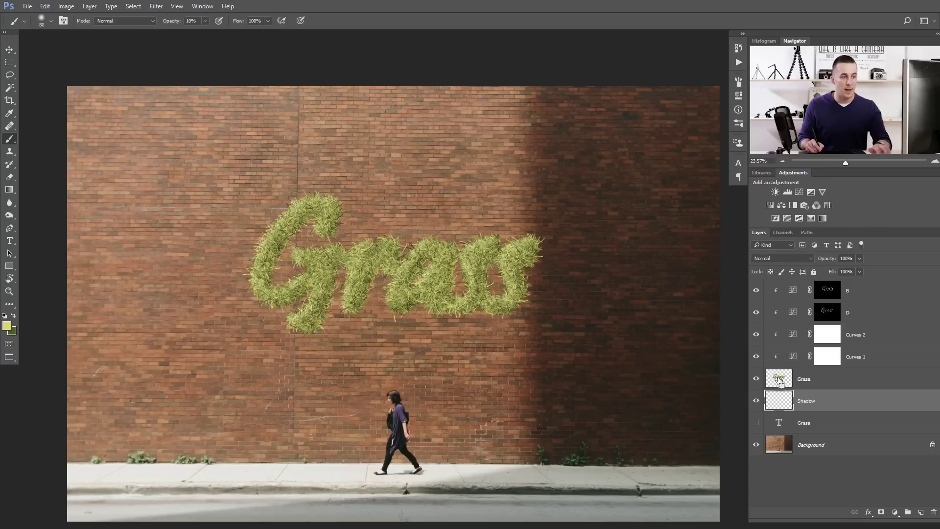
- Fill the Grass layer's outline on the Shadow layer with a colour sampled from the bricks, deselect, and set its blending to Multiply
ctrl+click(781, 379)
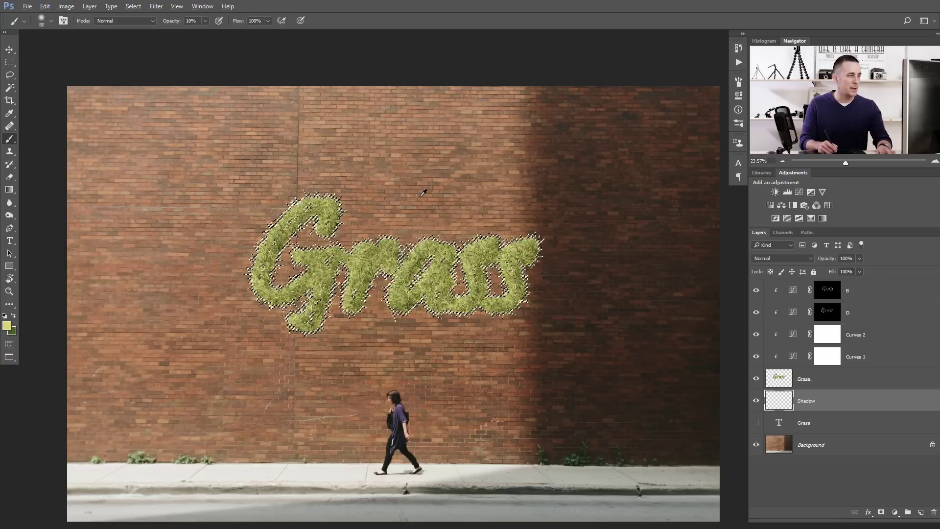
alt+click(419, 197)
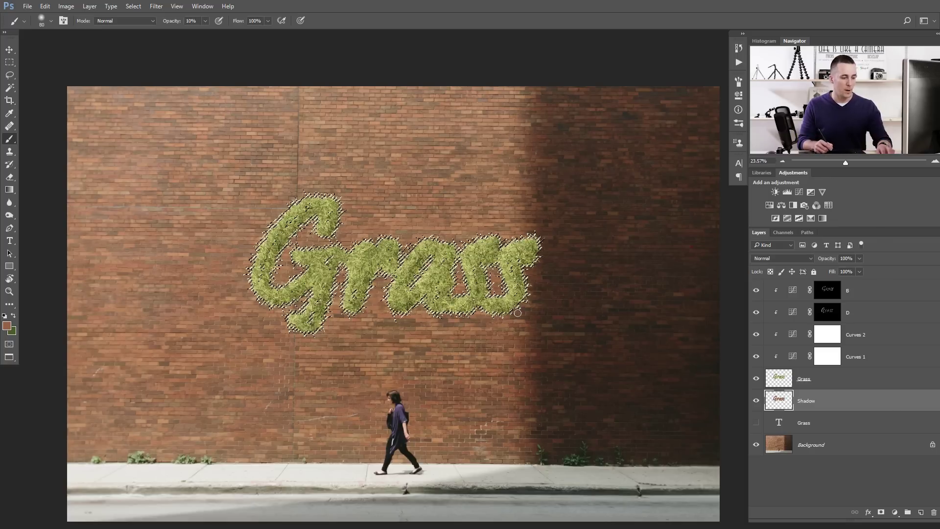
click(781, 259)
click(769, 291)
- Offset the brick-coloured shadow slightly downward and sideways so it shows from behind the grass lettering
scroll(435, 304, up, 5)
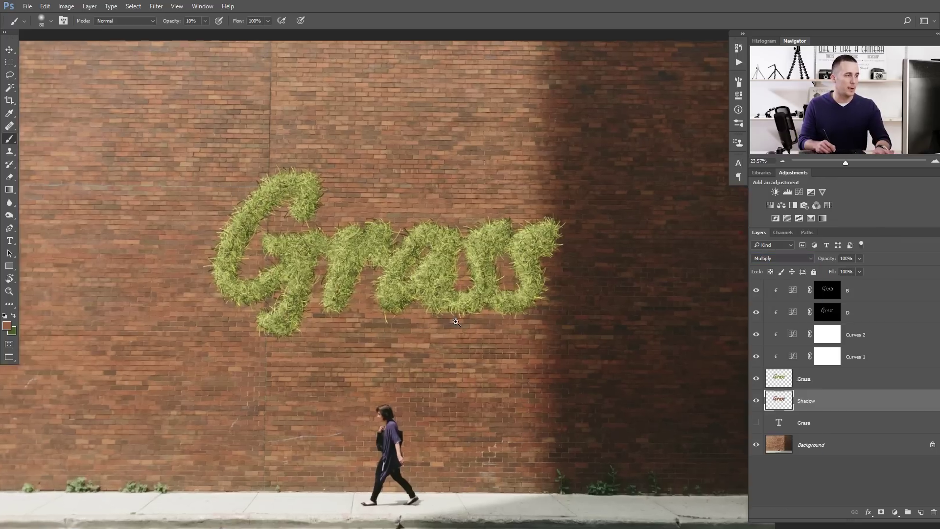
scroll(435, 304, up, 1)
key(v)
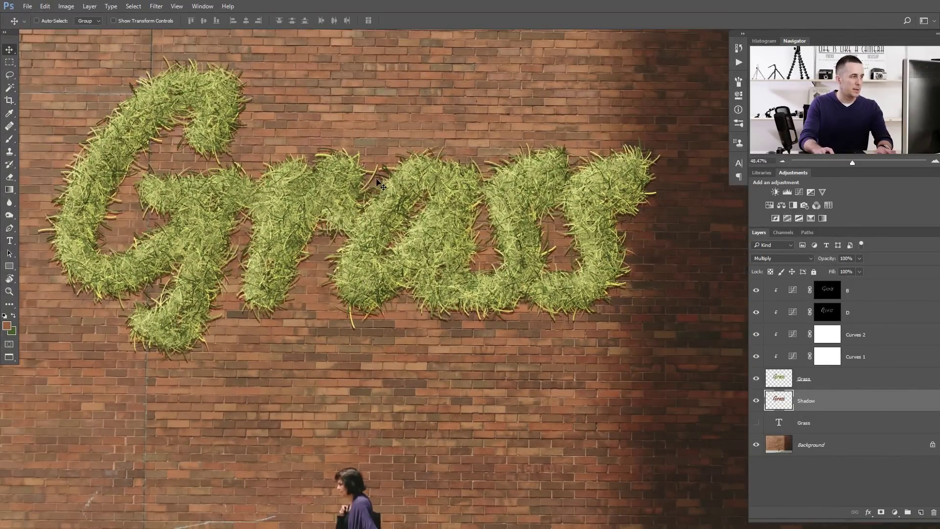
key(shift+Down)
key(shift+Down)
key(shift+Left)
key(shift+Left)
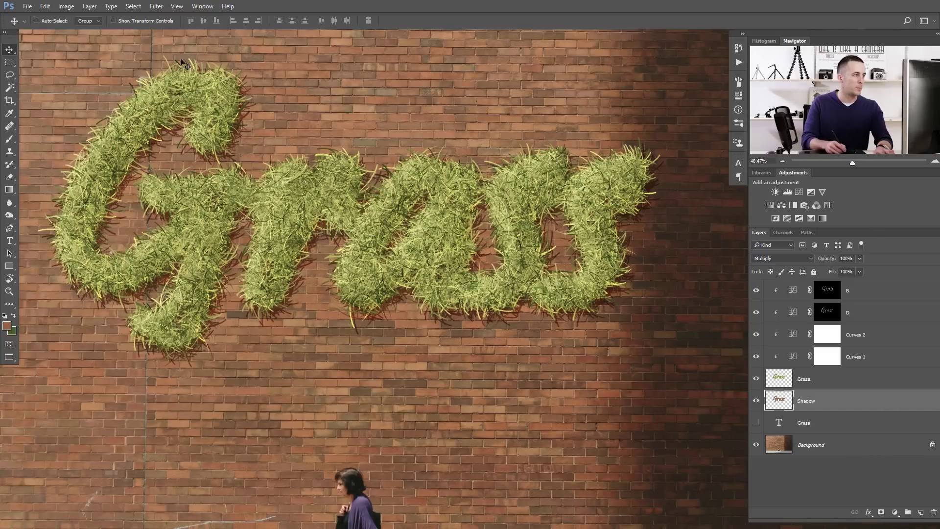
- Soften the Shadow layer with a Gaussian Blur of 2.5 pixels radius
click(157, 7)
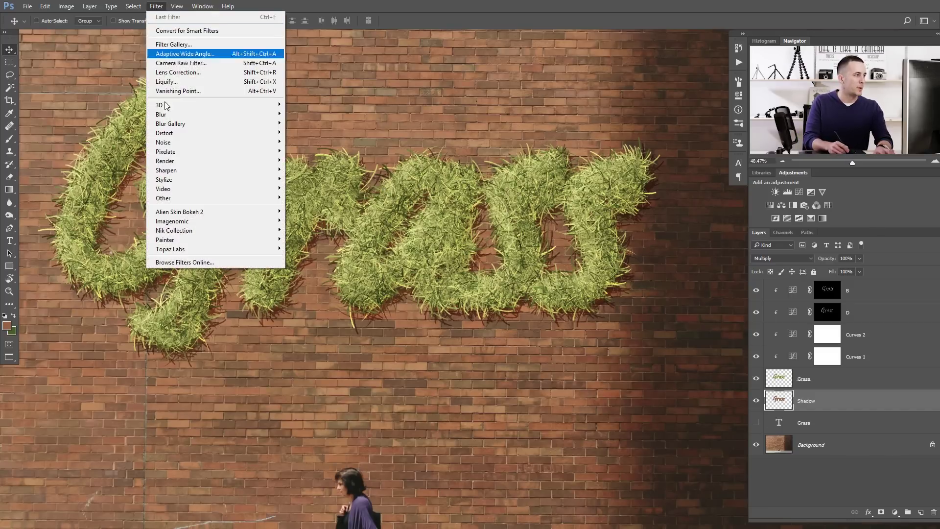
mouse_move(162, 114)
click(120, 151)
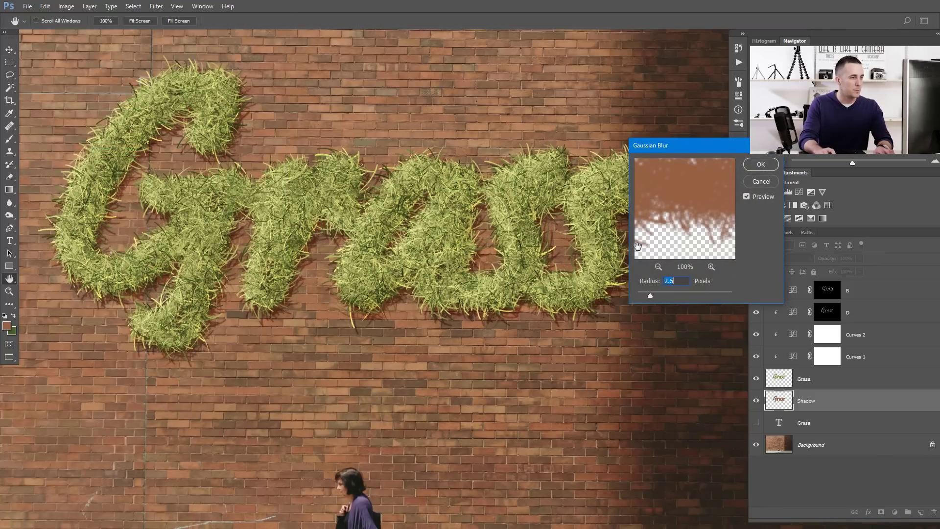
key(Return)
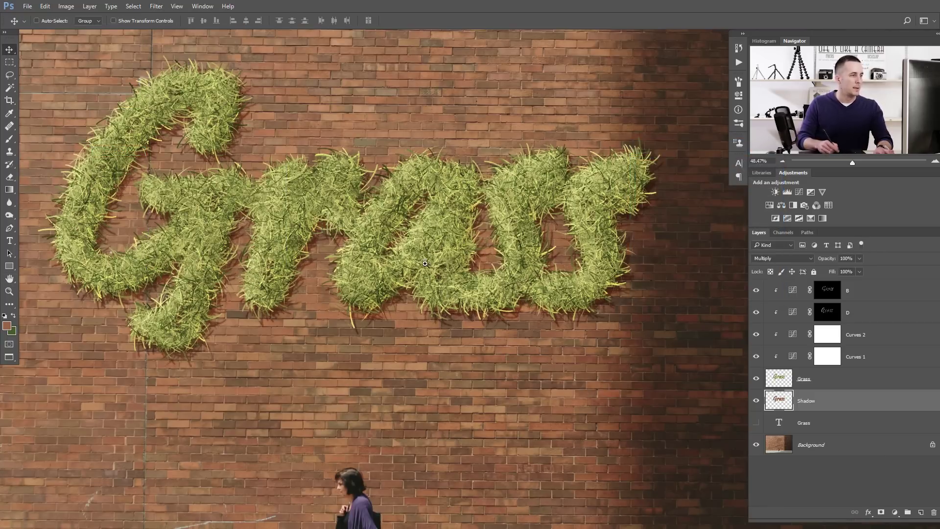
- Lower the Shadow layer's opacity to 82%
key(ctrl+0)
key(v)
key(ctrl)
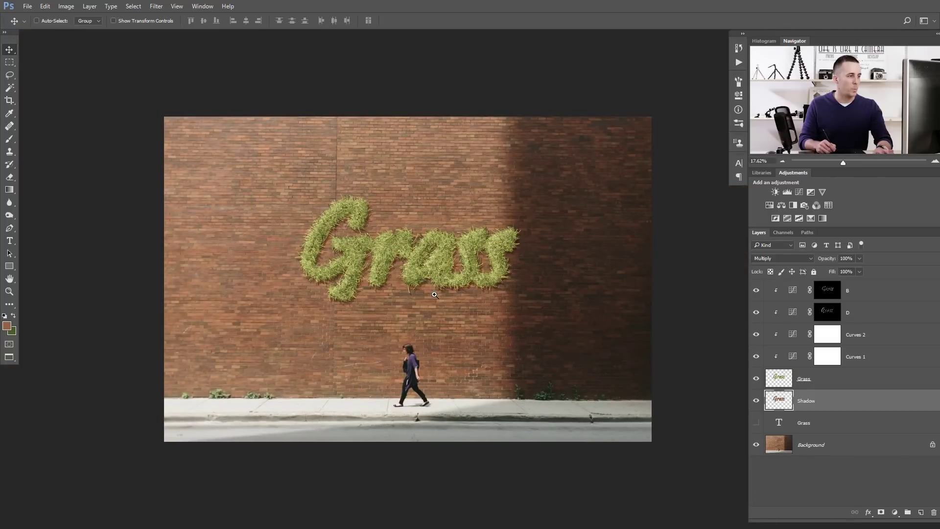
drag(434, 294, 657, 272)
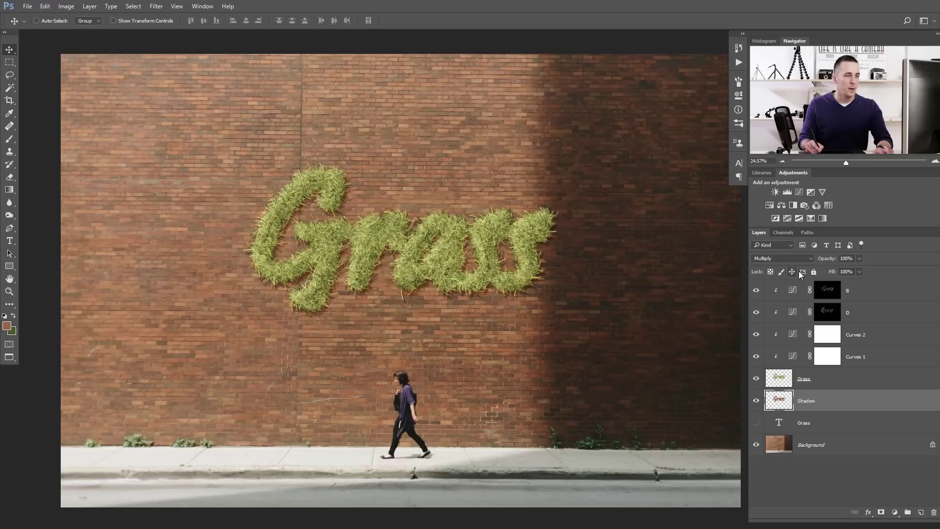
mouse_move(825, 260)
mouse_down()
mouse_move(816, 263)
mouse_move(827, 261)
mouse_up()
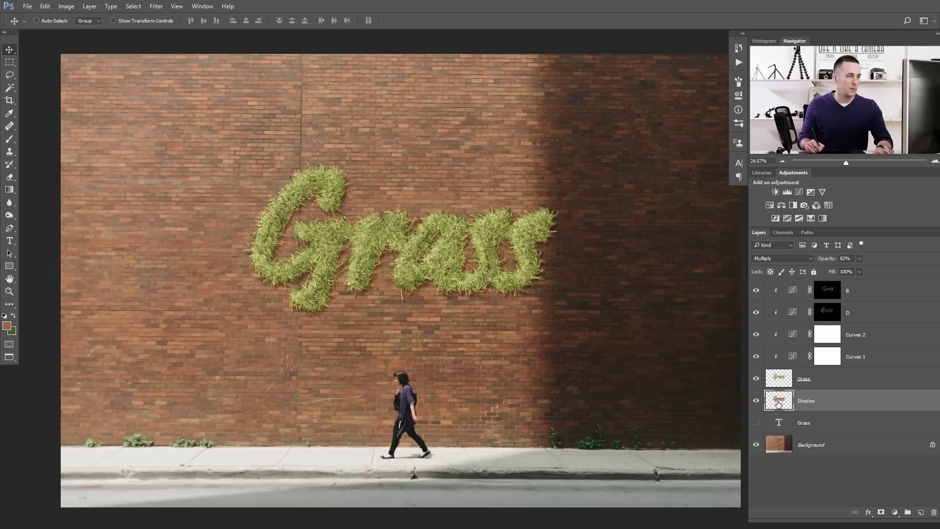
- Add a Curves adjustment layer directly above the Shadow layer and clip it to that layer
ctrl+click(467, 306)
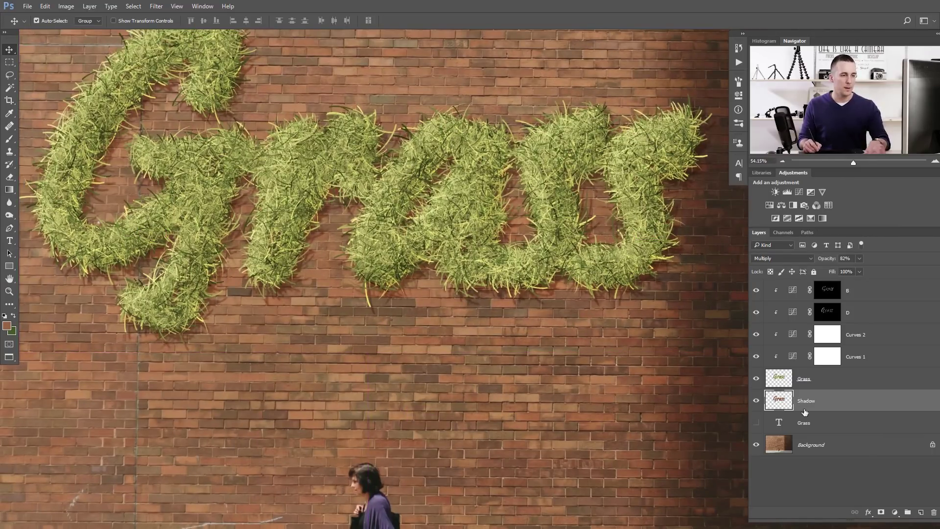
click(894, 512)
click(868, 355)
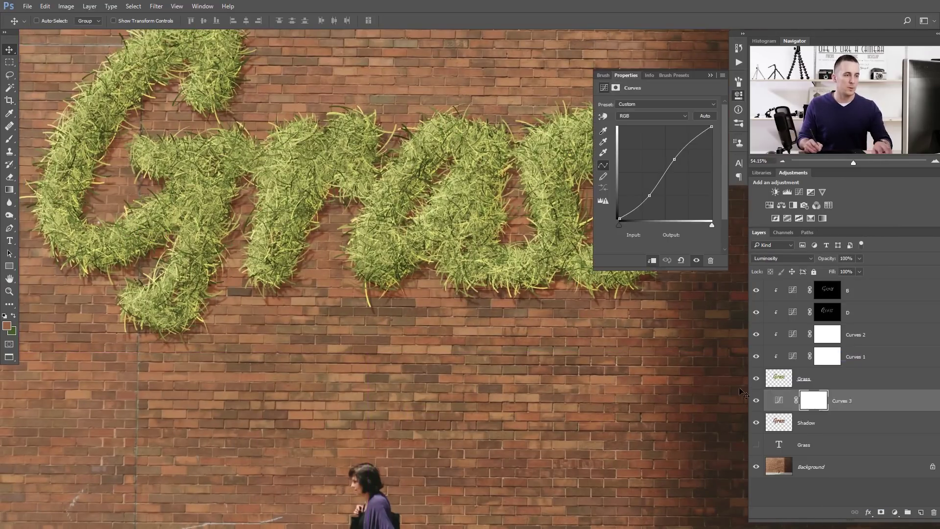
click(791, 362)
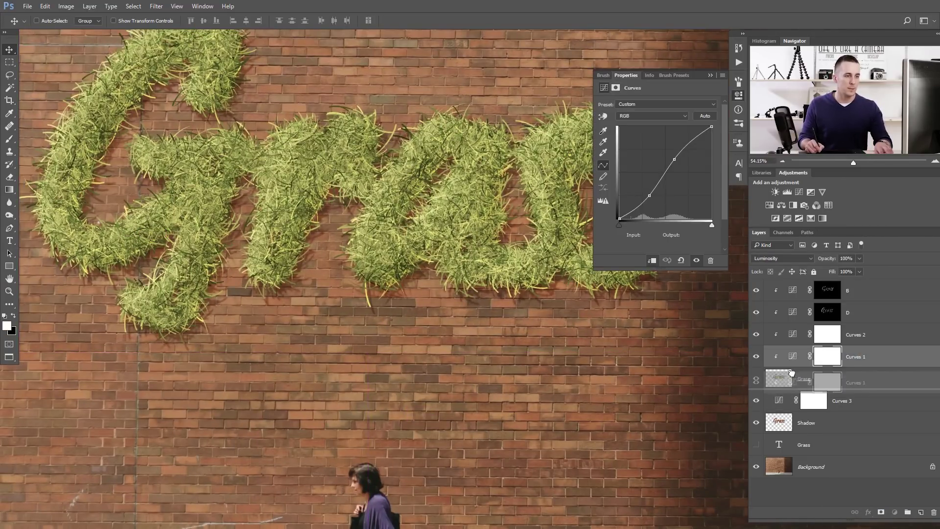
click(779, 407)
click(779, 410)
alt+click(779, 410)
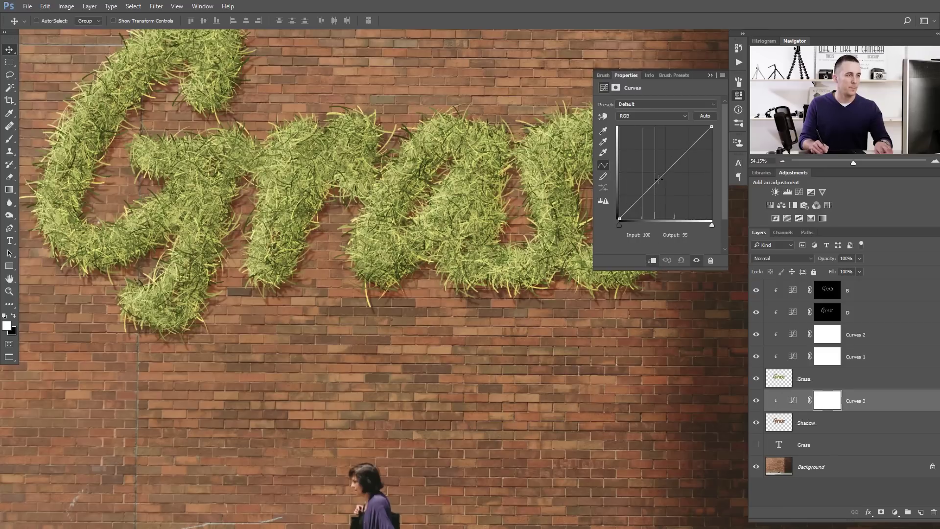
- Darken the cast shadow by pulling down the midtones of its clipped Curves adjustment, and check the whole image
drag(669, 171, 670, 186)
click(710, 76)
scroll(546, 250, down, 5)
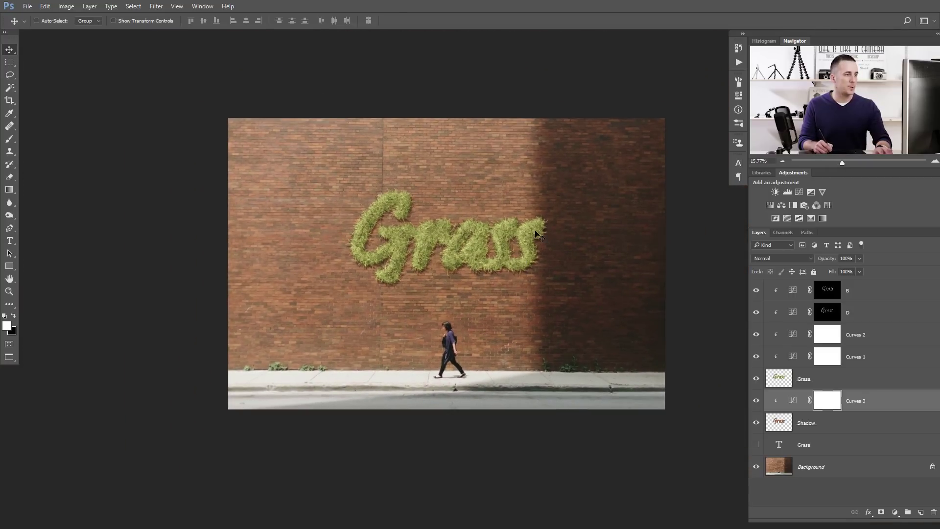
scroll(552, 240, down, 1)
scroll(552, 240, up, 1)
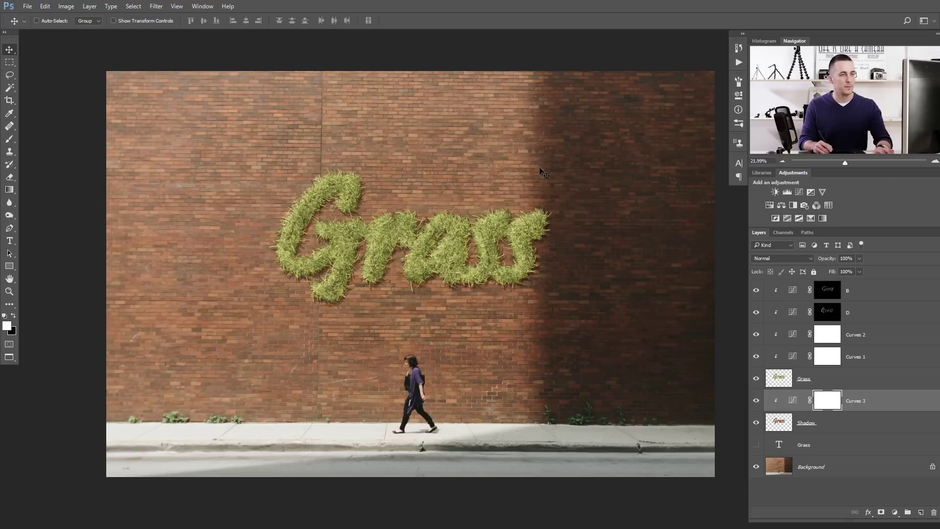
drag(553, 239, 524, 235)
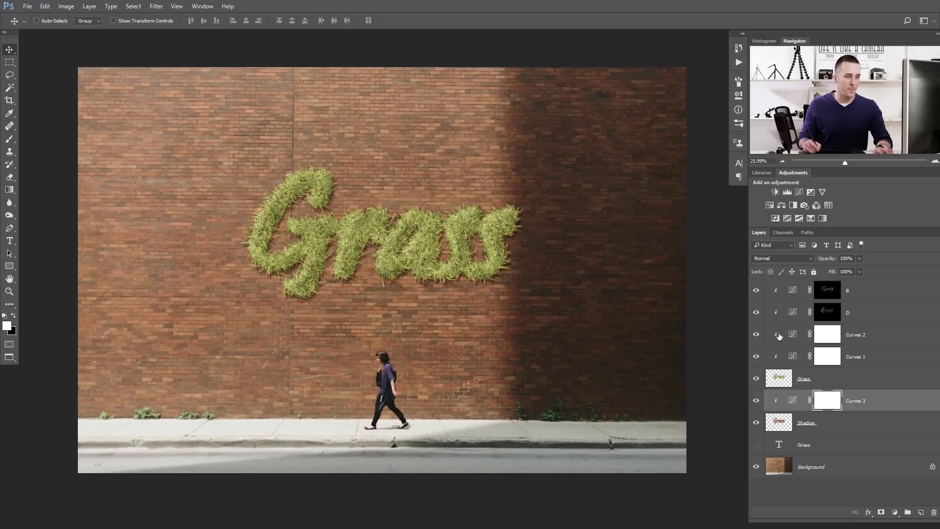
- Add a Curves adjustment above layer B, lower its midtones from input 153 to output 104, and clip it to the grass
click(791, 292)
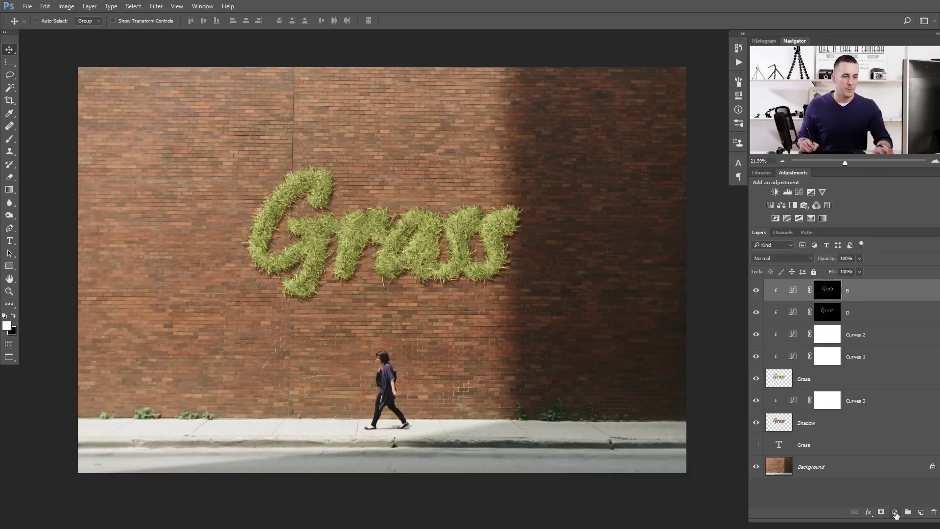
click(895, 513)
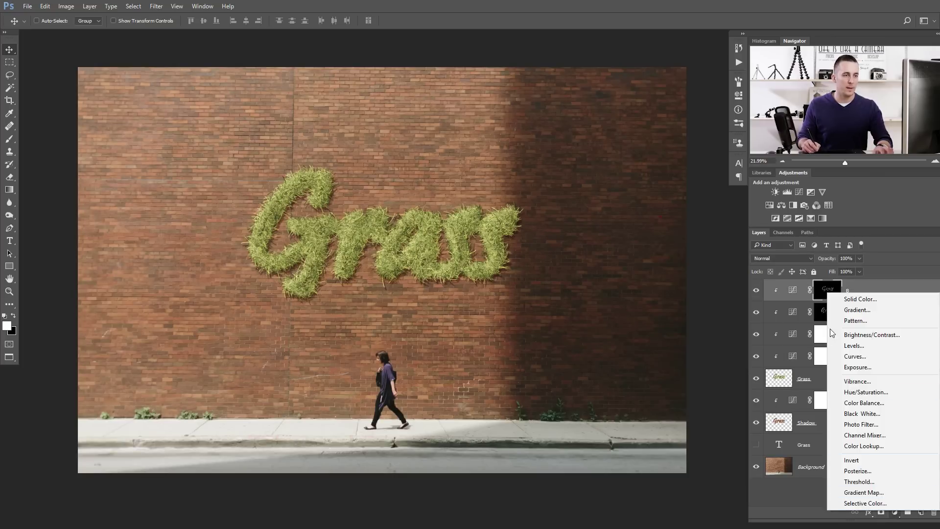
click(852, 357)
drag(665, 169, 674, 180)
click(652, 261)
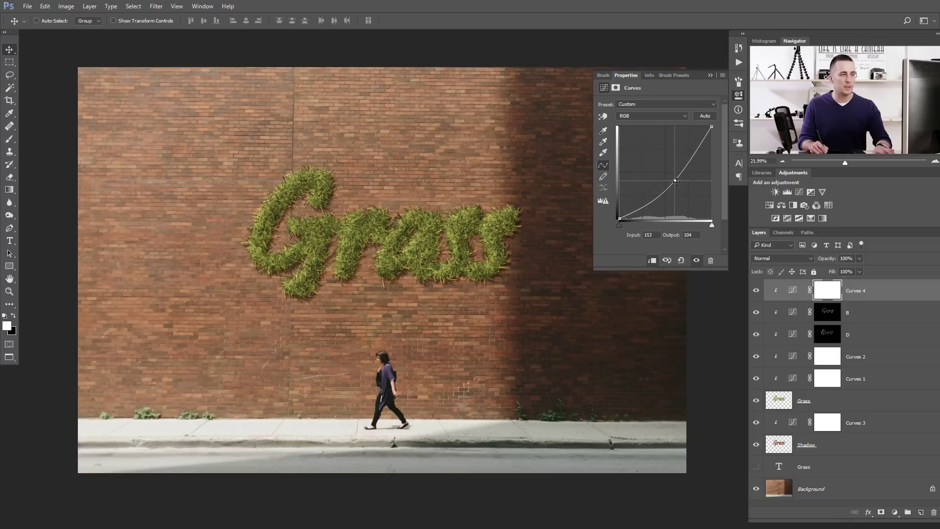
- Mask Curves 4 with a short black-to-transparent linear gradient at the wall's shadow edge and invert it, limiting the darkening to the shaded side
click(835, 293)
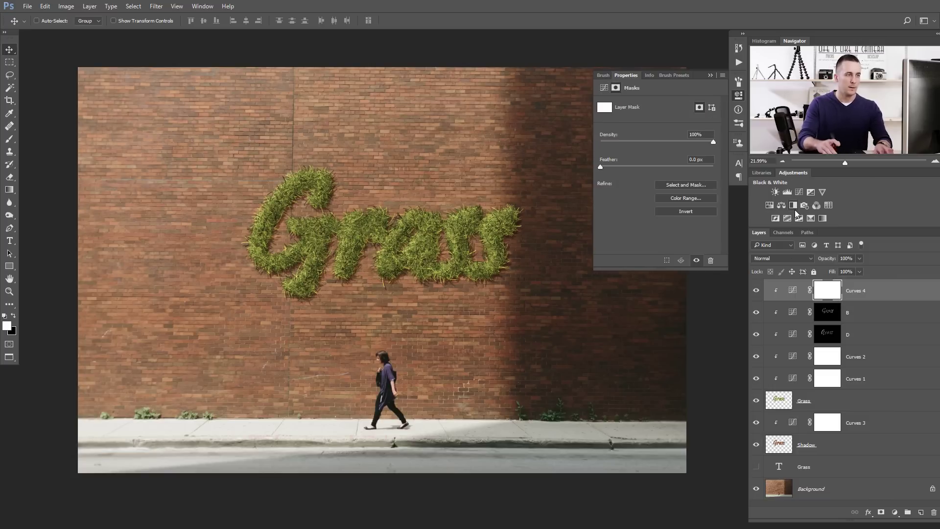
click(710, 75)
click(10, 190)
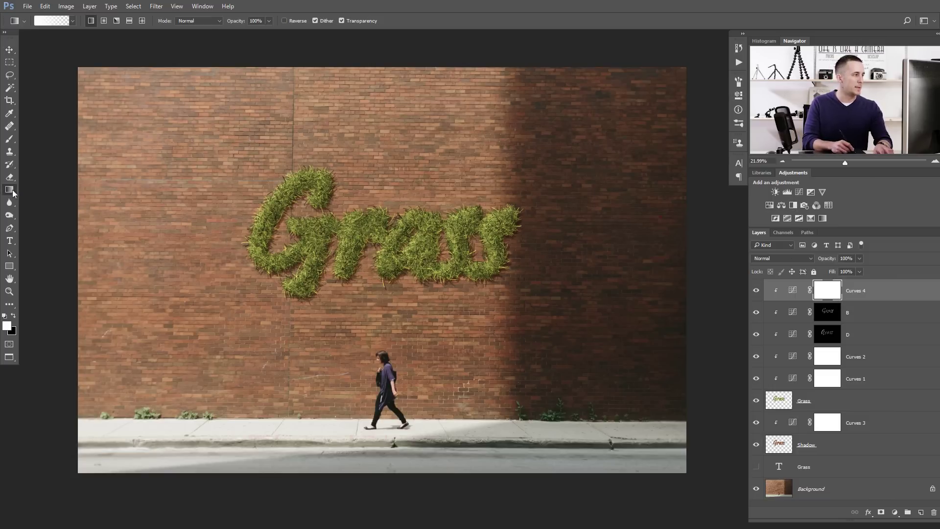
click(14, 316)
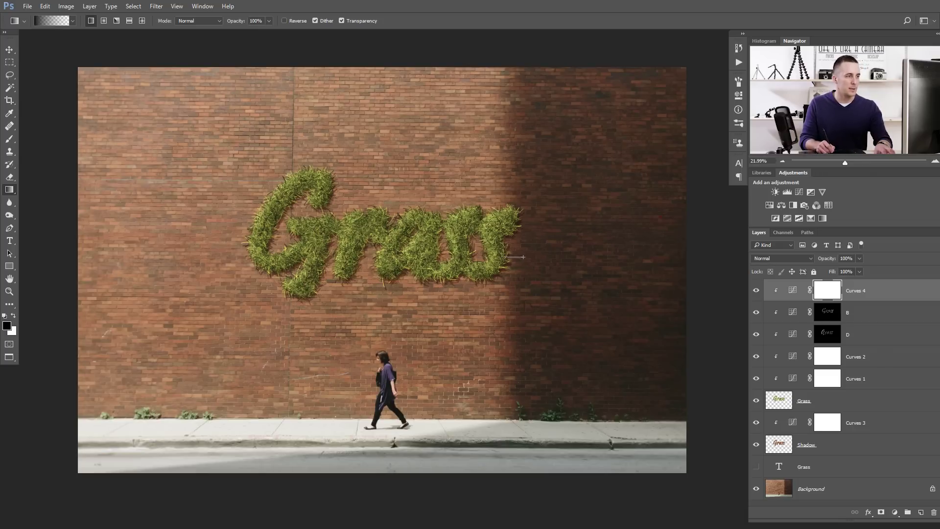
drag(524, 257, 523, 257)
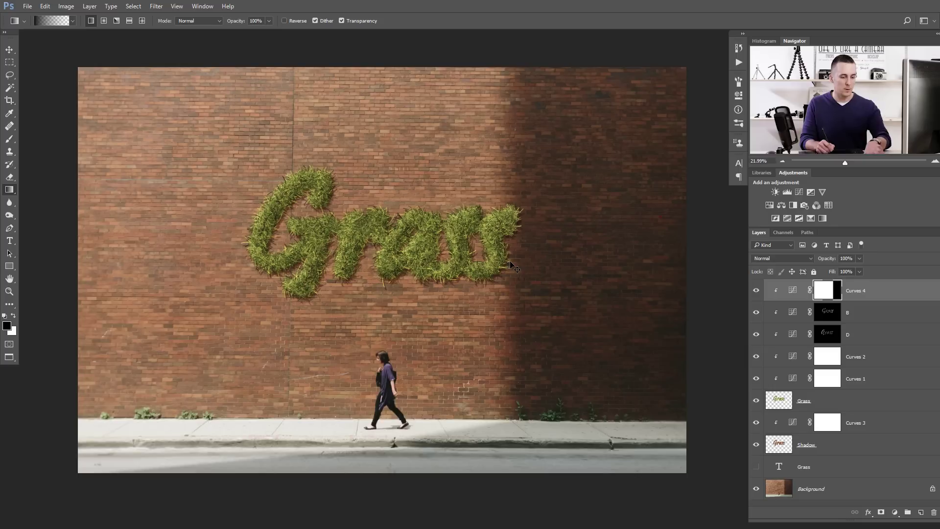
key(ctrl+i)
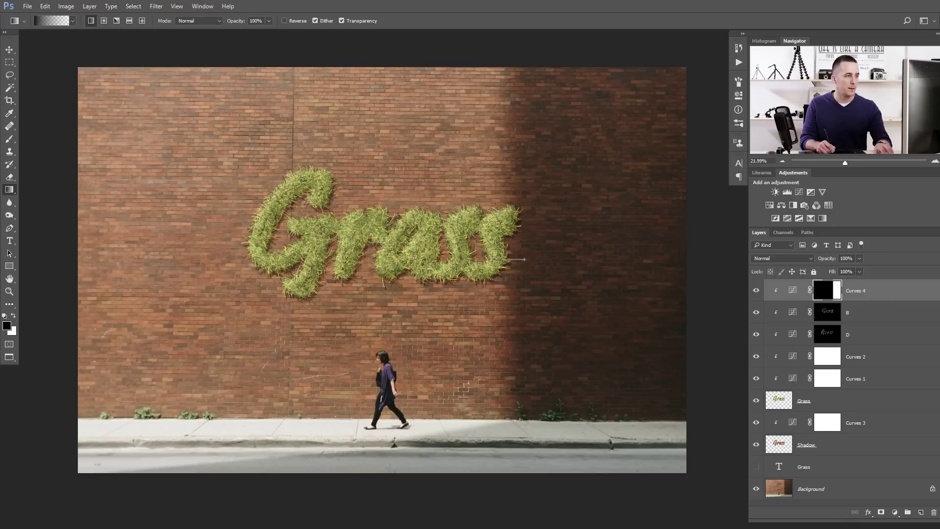
drag(492, 259, 493, 259)
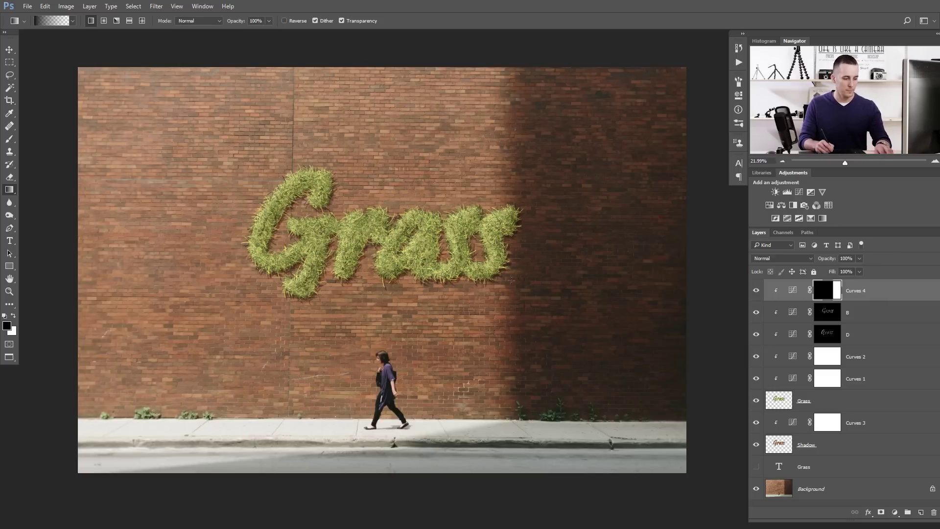
key(x)
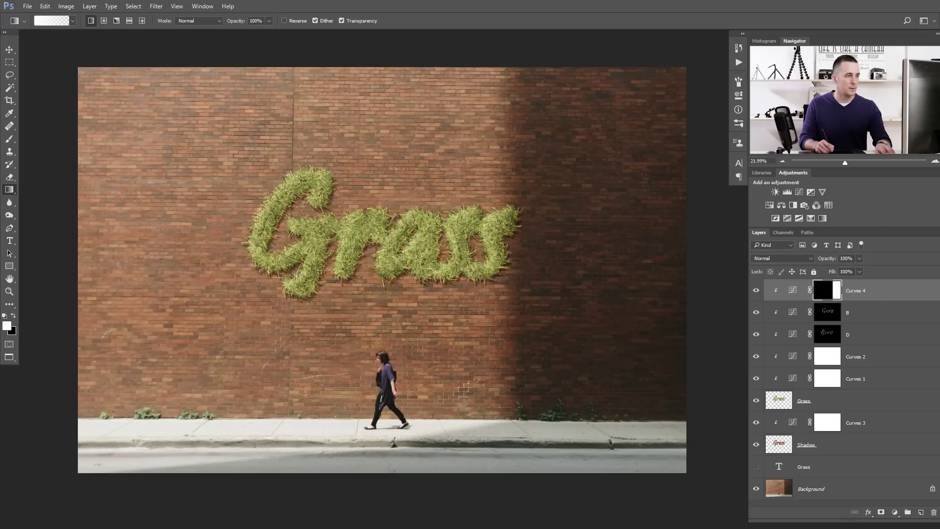
- Inspect the Curves 4 mask on its own and feather it by 8.8 px
alt+click(829, 297)
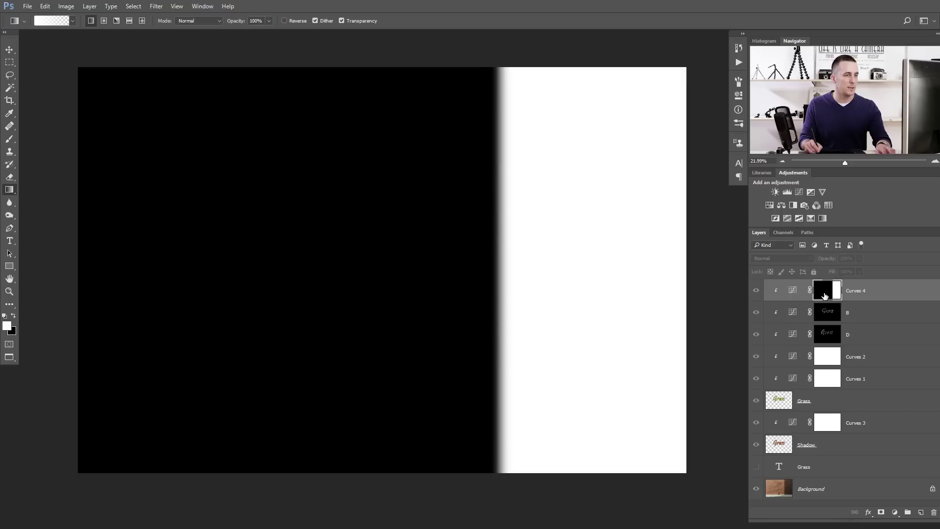
click(825, 296)
double_click(826, 297)
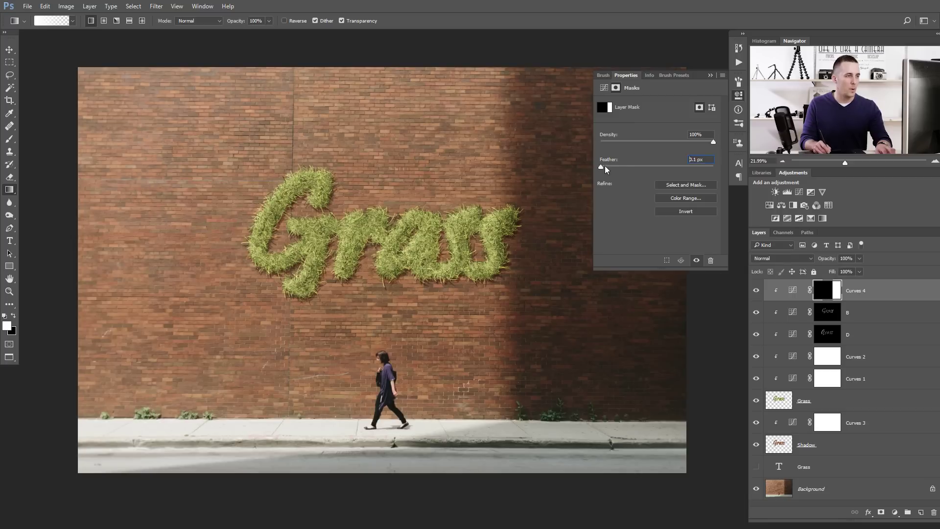
drag(604, 165, 651, 168)
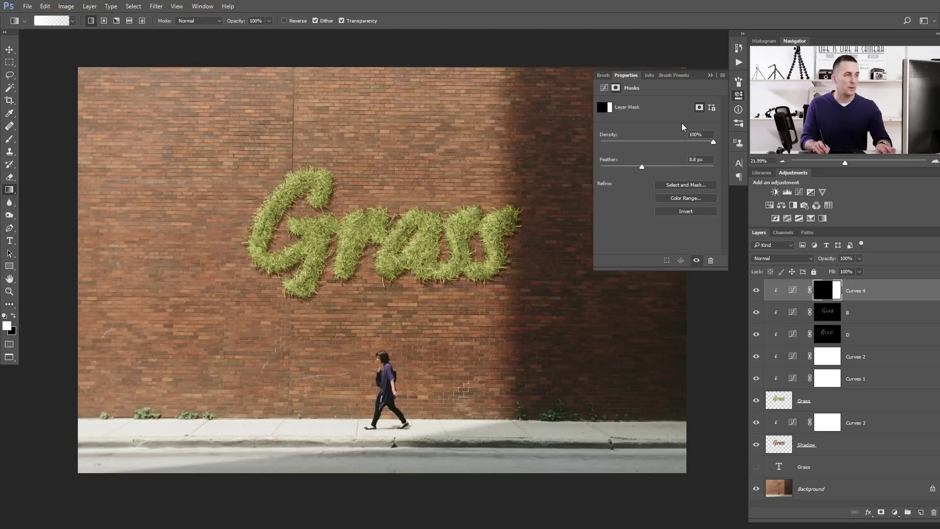
click(738, 95)
scroll(543, 281, down, 1)
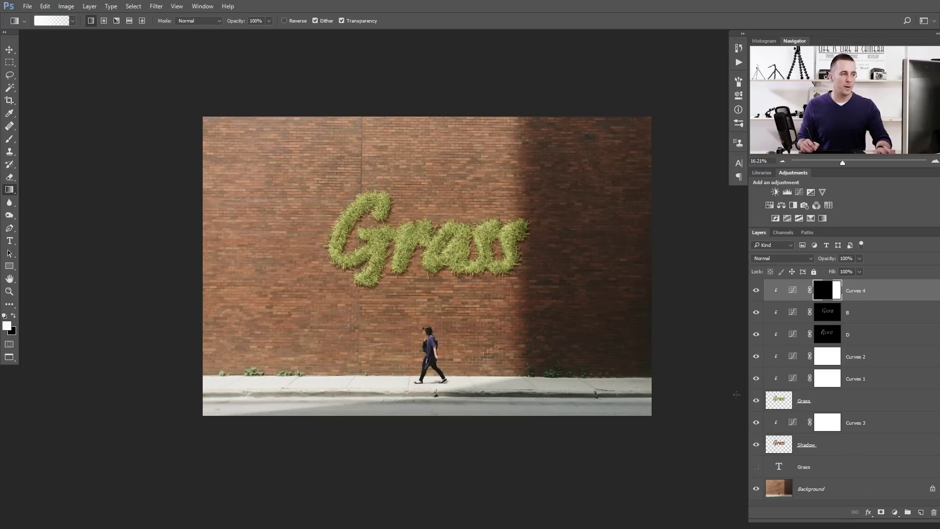
- Add a Curves layer above Curves 4, clip it to the grass, and boost contrast with points at 128 to 110 and 174 to 177
click(892, 512)
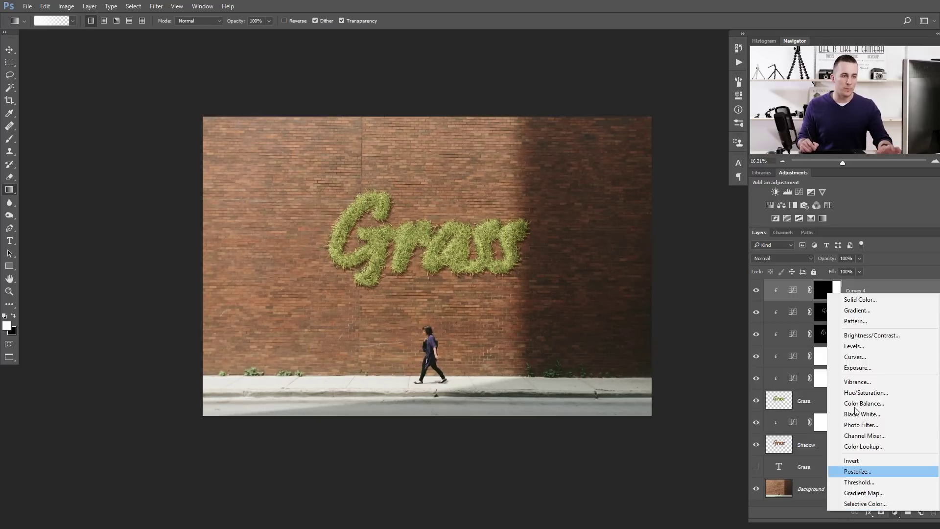
click(856, 357)
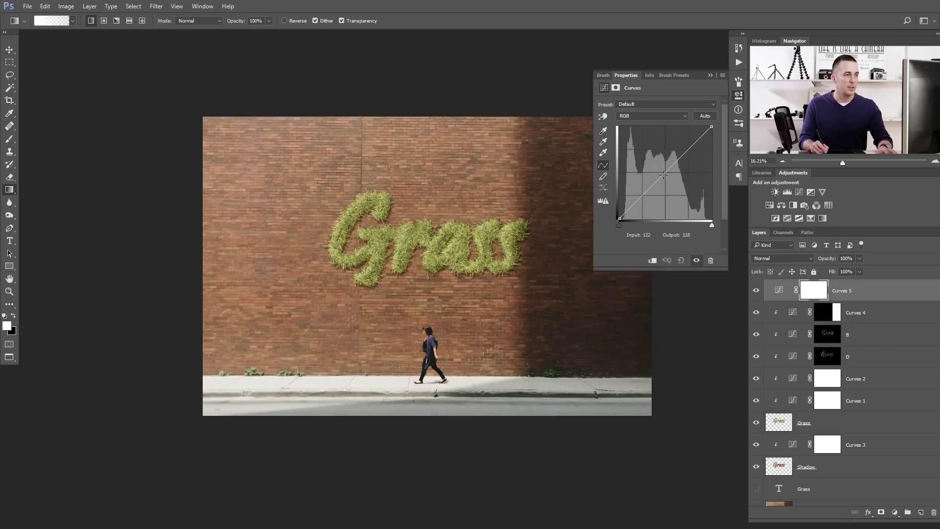
drag(667, 171, 667, 179)
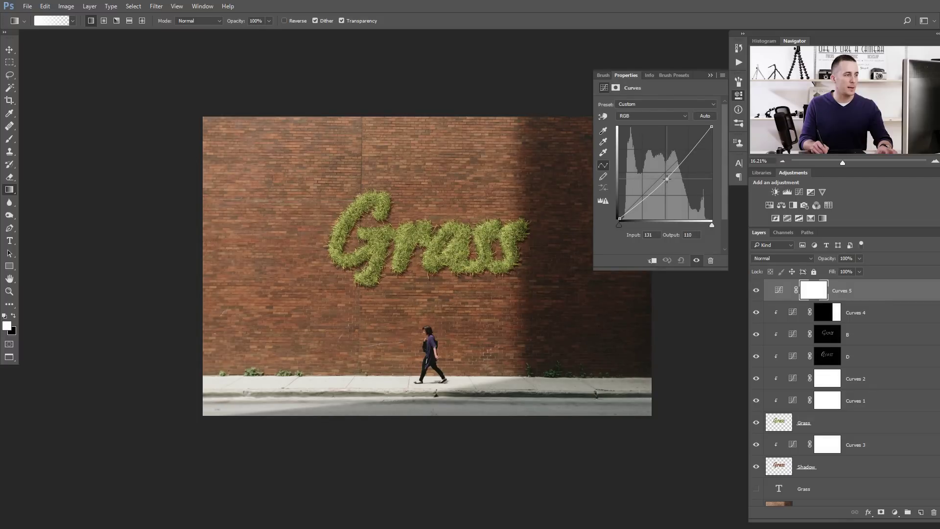
click(652, 260)
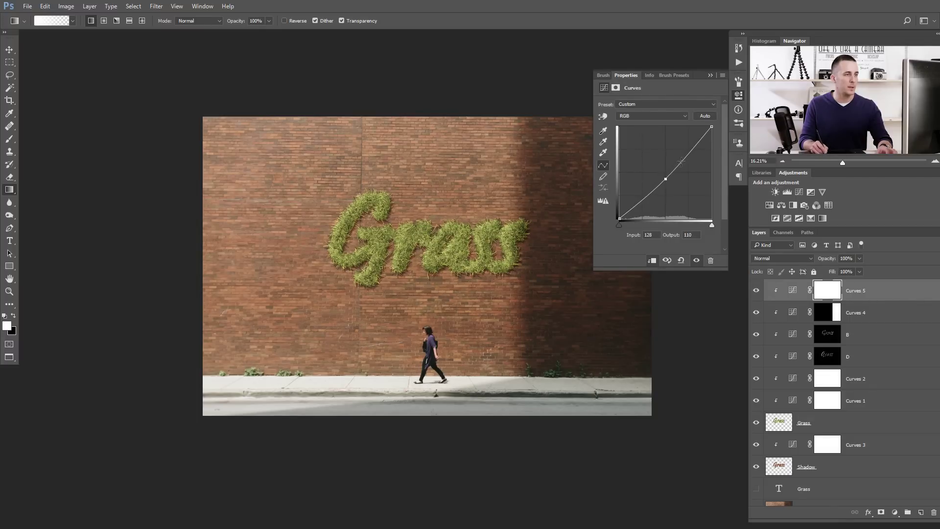
drag(681, 161, 683, 154)
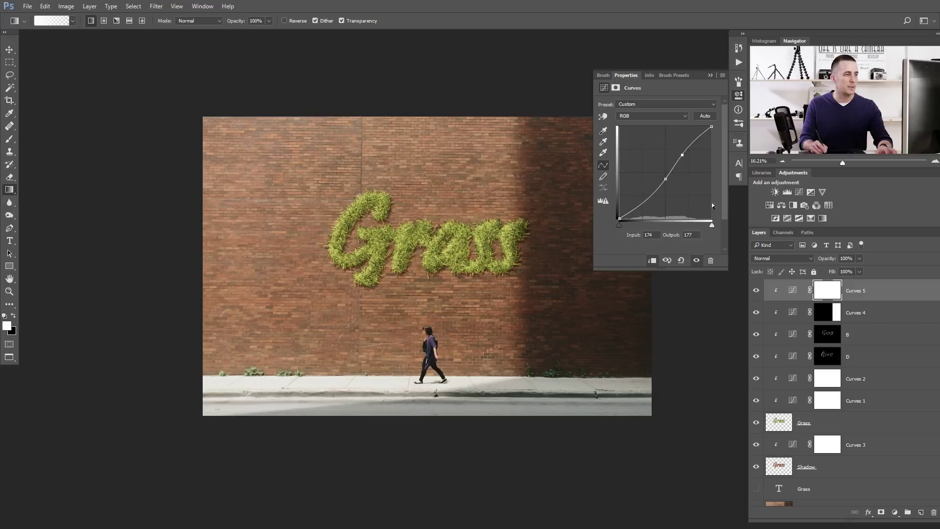
- Add a Curves adjustment directly above the Background and increase the wall's contrast with points at 128 to 119 and 192 to 204
click(895, 512)
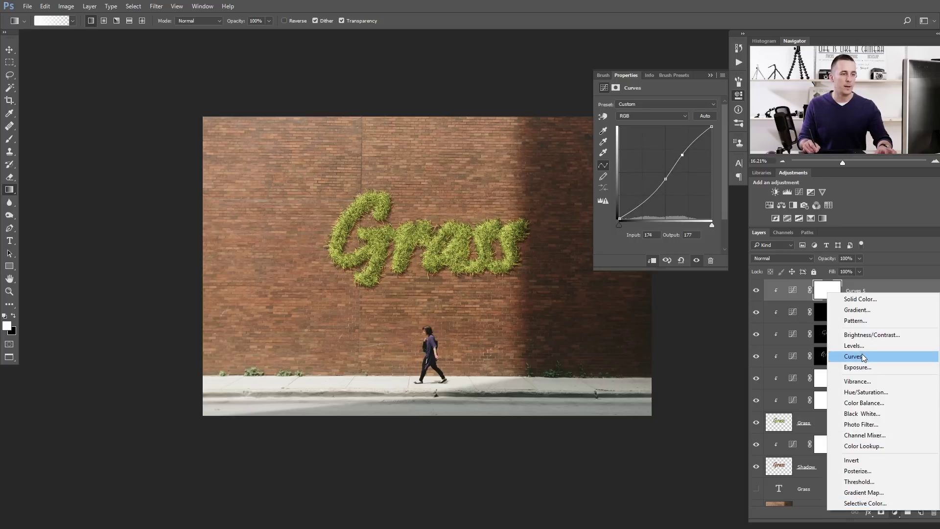
key(Escape)
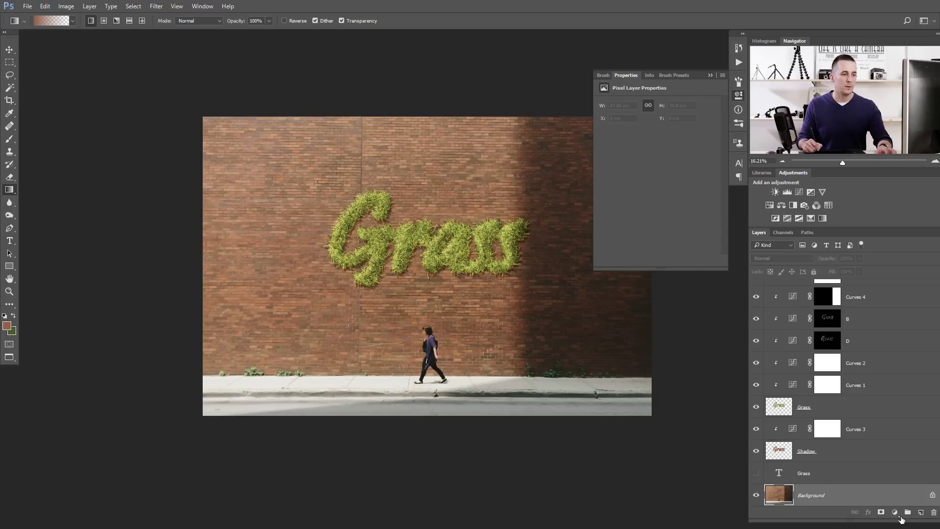
click(898, 512)
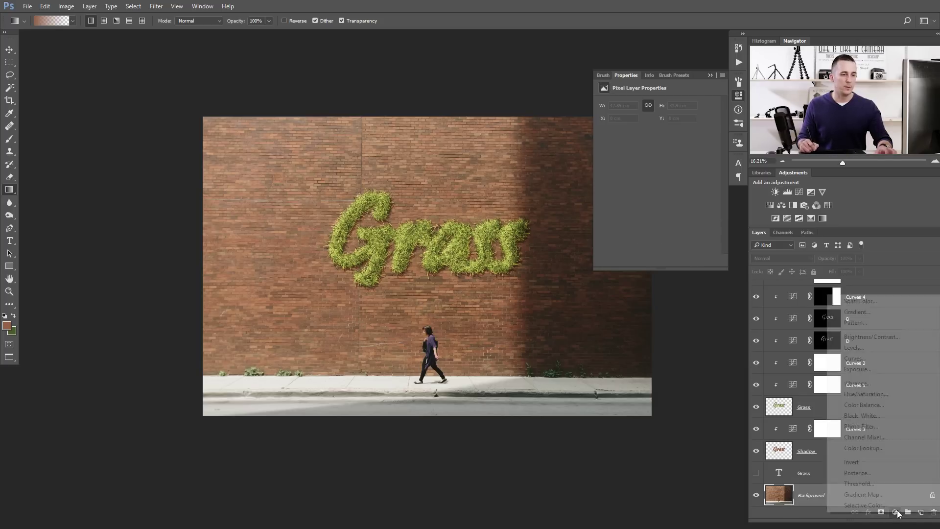
click(862, 362)
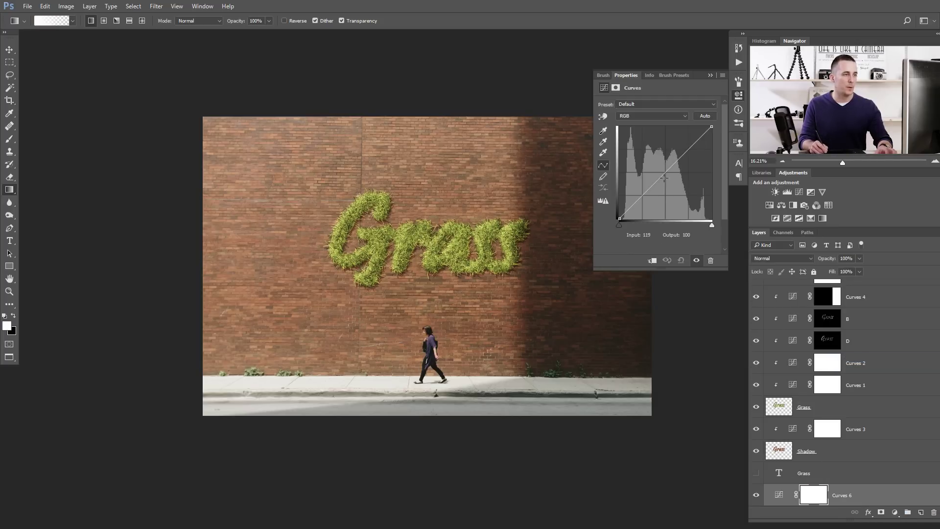
drag(664, 177, 666, 175)
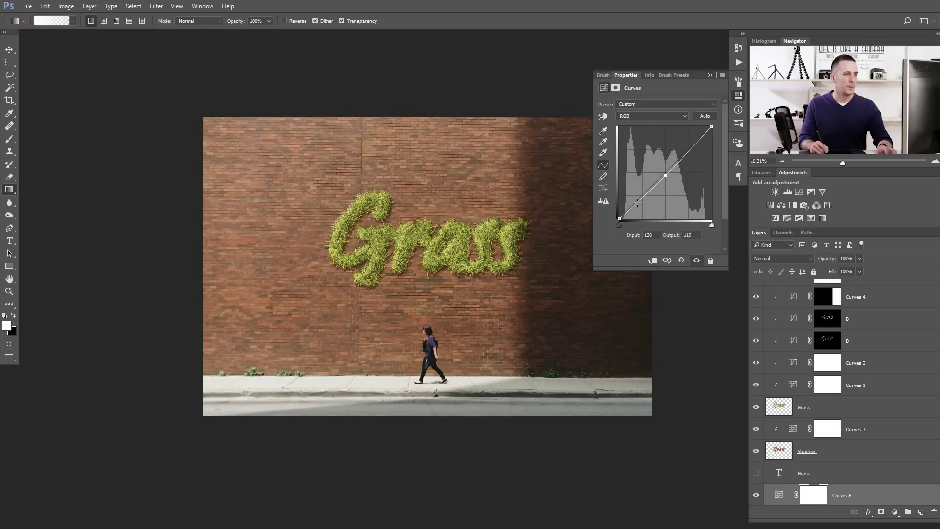
drag(689, 150, 689, 145)
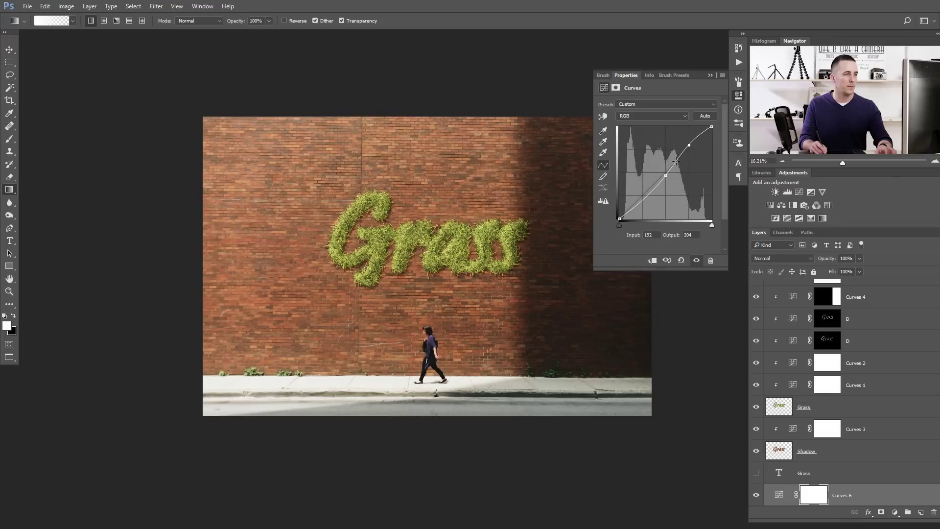
click(710, 75)
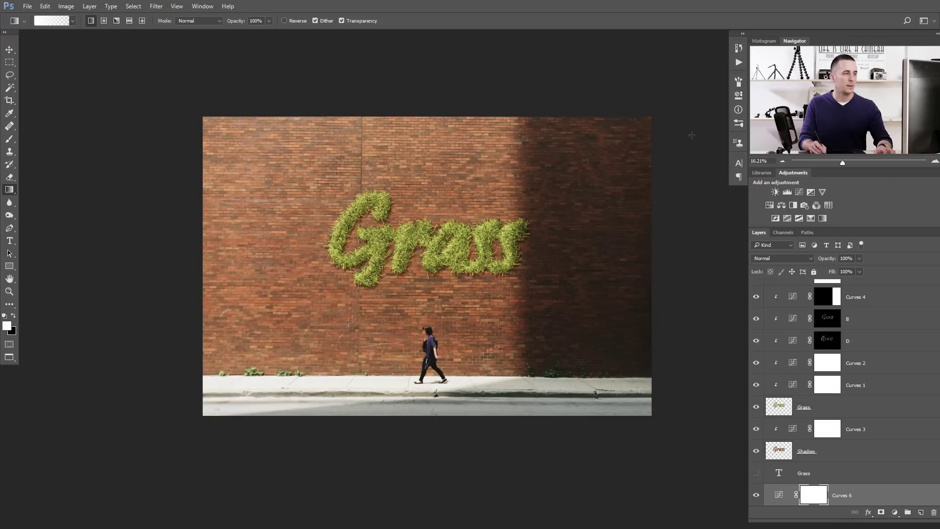
scroll(576, 298, up, 3)
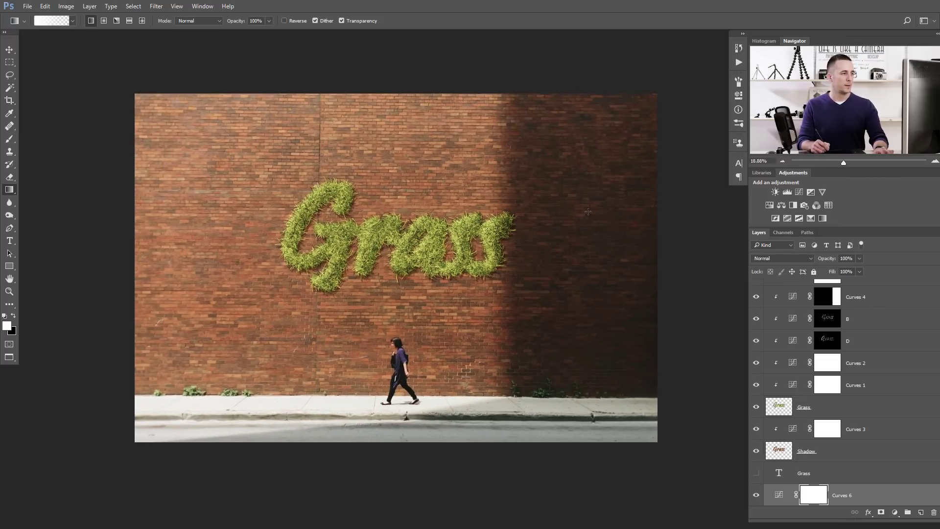